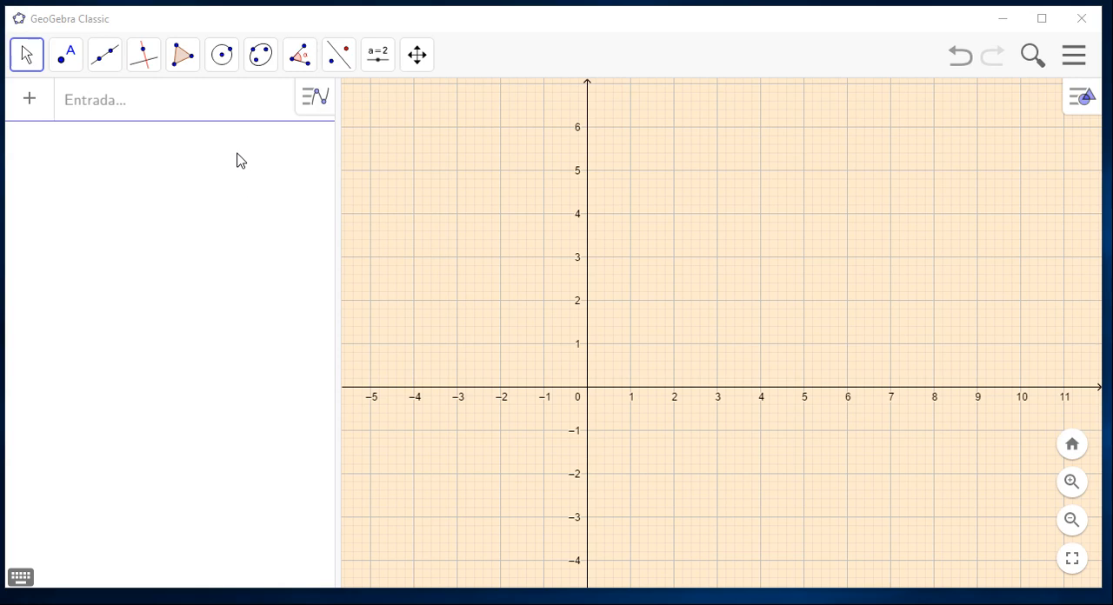
# Start a Função command with initial and final x values and enter x^2 as its function.
pyautogui.click(220, 115)
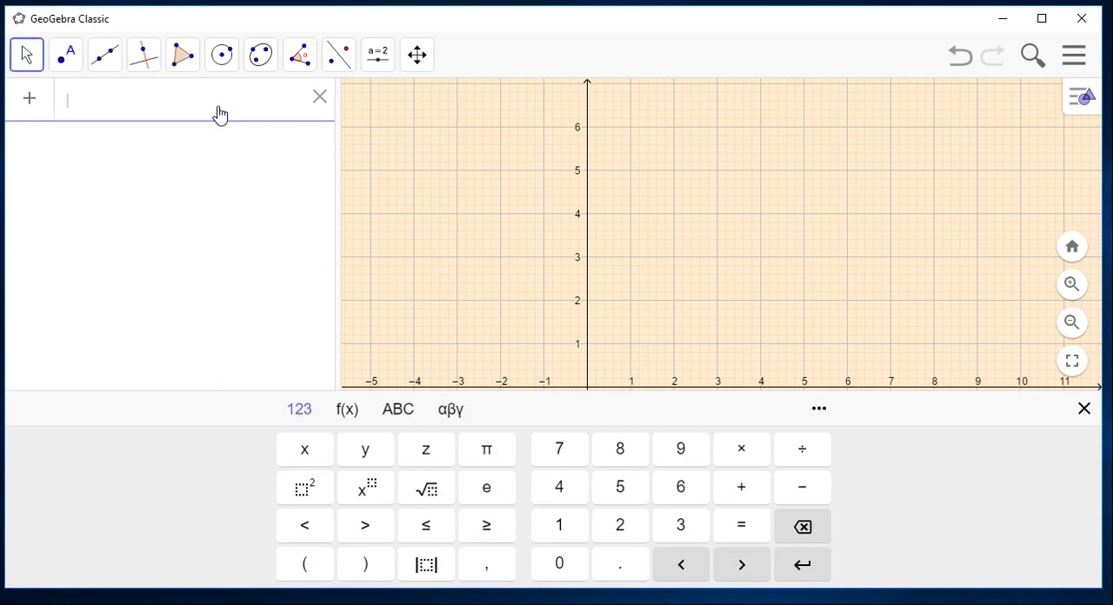
pyautogui.write('fun')
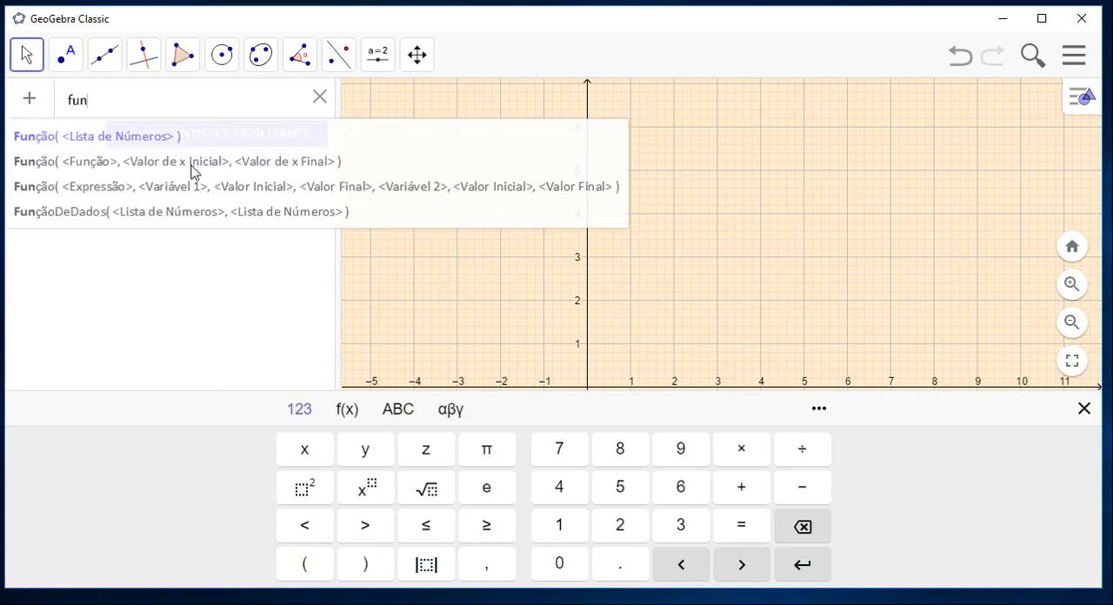
pyautogui.click(192, 163)
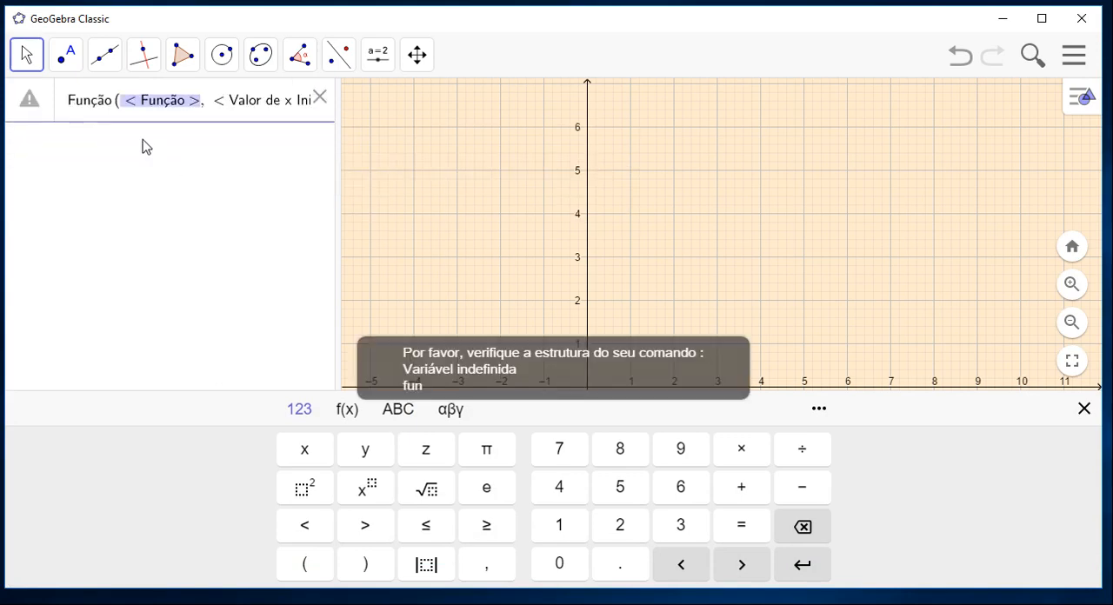
pyautogui.click(128, 117)
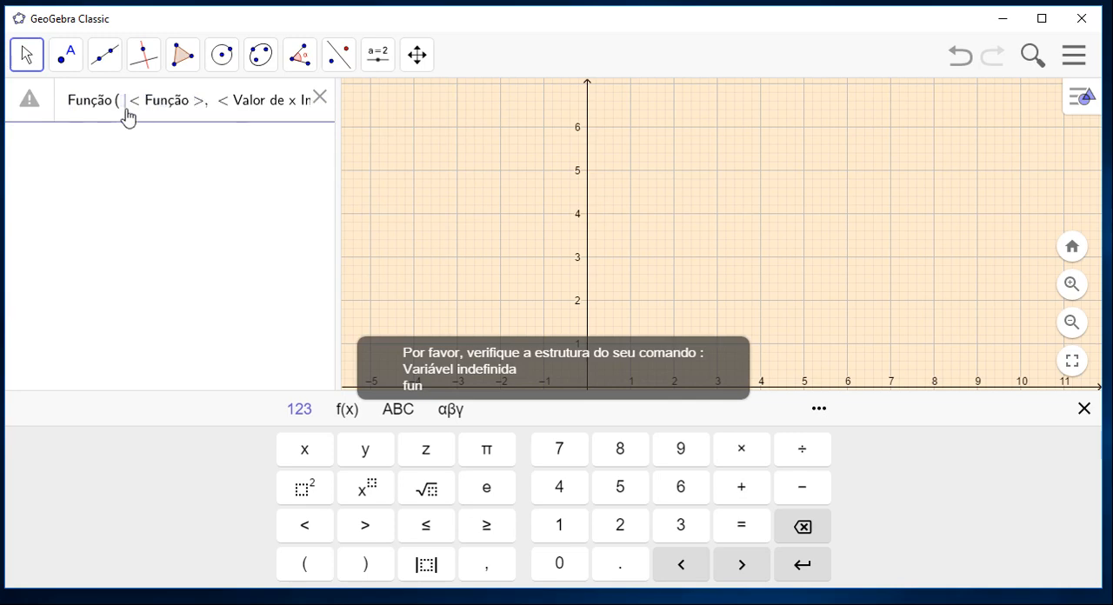
pyautogui.write('x')
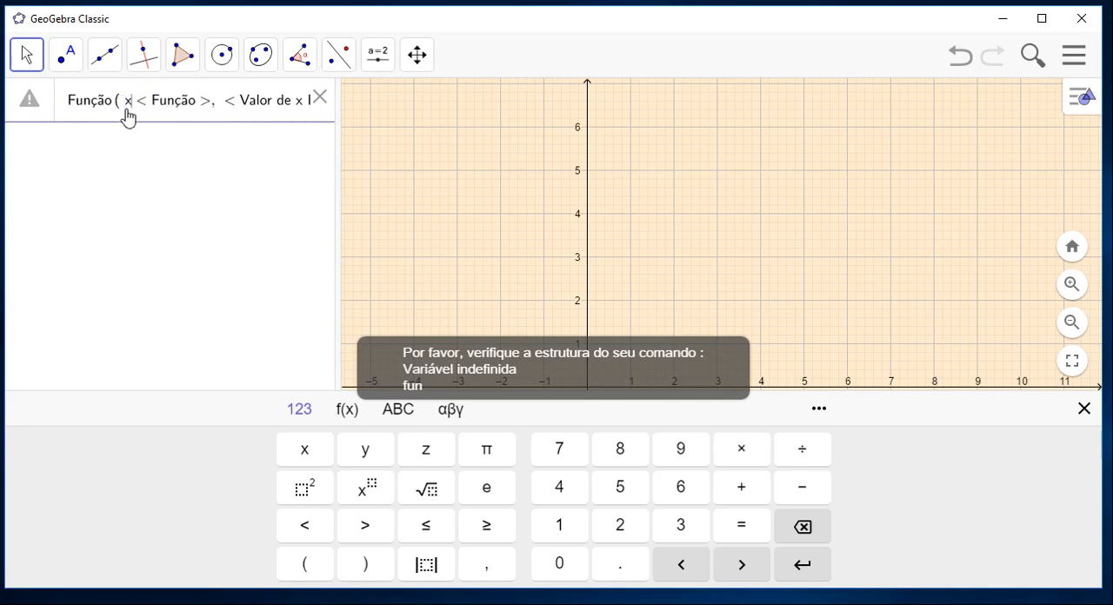
pyautogui.write('^2')
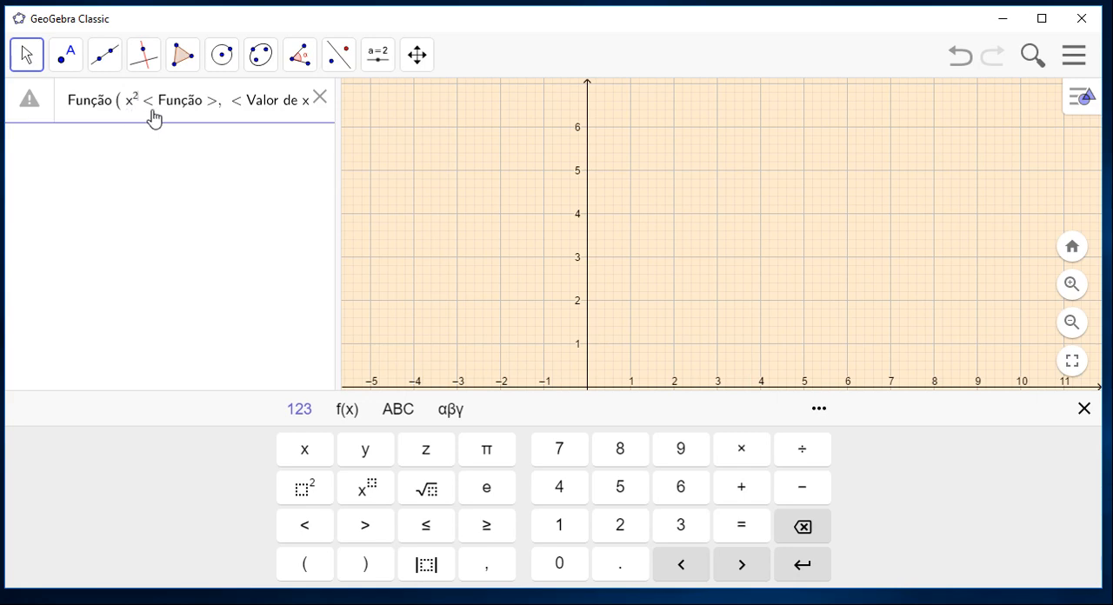
pyautogui.click(214, 110)
pyautogui.press('BackSpace')
pyautogui.press('BackSpace')
pyautogui.press('BackSpace')
pyautogui.press('BackSpace')
pyautogui.press('BackSpace')
pyautogui.press('BackSpace')
pyautogui.press('BackSpace')
pyautogui.press('BackSpace')
# Set the initial x value of the x^2 command to 0, replacing its placeholder.
pyautogui.click(146, 108)
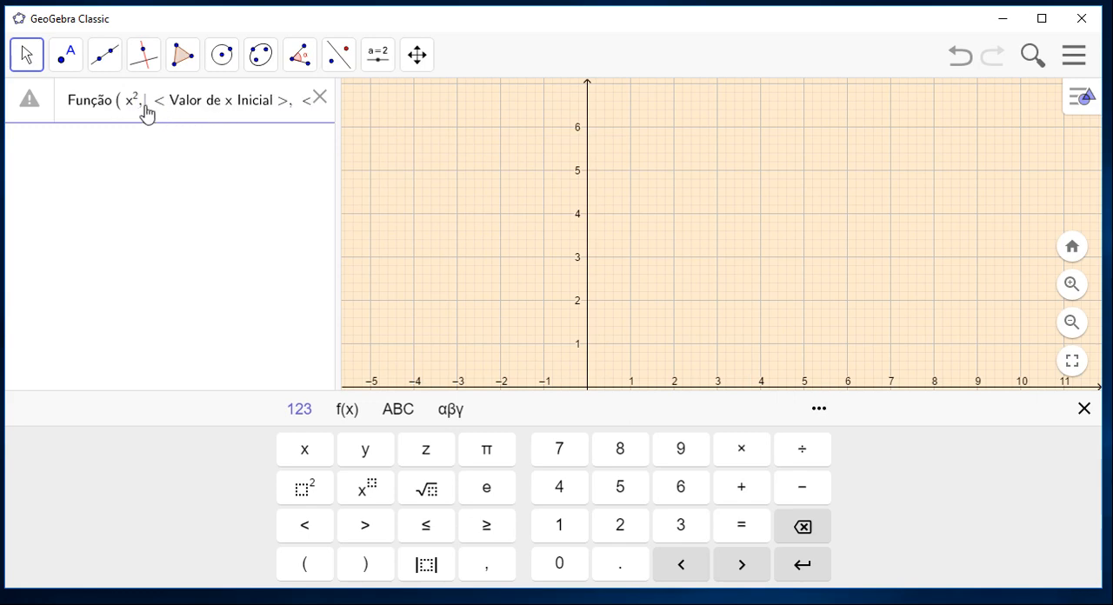
pyautogui.write('0')
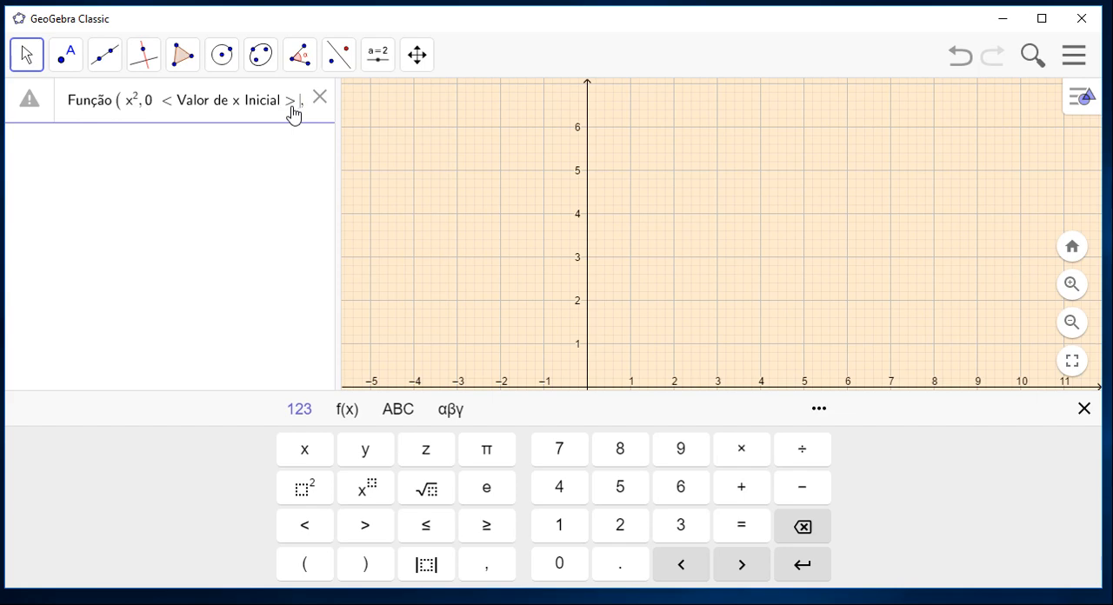
pyautogui.press('BackSpace')
pyautogui.press('BackSpace')
pyautogui.press('BackSpace')
pyautogui.press('BackSpace')
pyautogui.press('BackSpace')
pyautogui.press('BackSpace')
pyautogui.press('BackSpace')
pyautogui.press('BackSpace')
pyautogui.press('BackSpace')
pyautogui.press('BackSpace')
pyautogui.press('BackSpace')
pyautogui.press('BackSpace')
pyautogui.press('BackSpace')
pyautogui.press('BackSpace')
pyautogui.press('BackSpace')
pyautogui.press('BackSpace')
pyautogui.press('BackSpace')
pyautogui.press('BackSpace')
pyautogui.press('BackSpace')
pyautogui.press('BackSpace')
pyautogui.press('BackSpace')
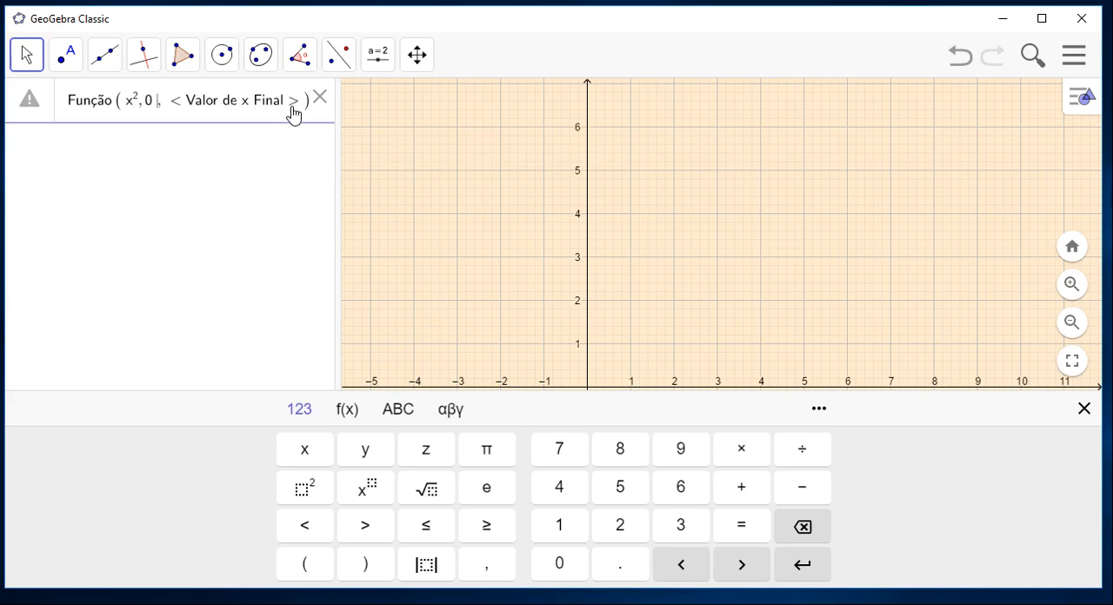
# Set the final x value to 3 and create the restricted x^2 function, then dismiss the on-screen keyboard.
pyautogui.click(170, 111)
pyautogui.write('3')
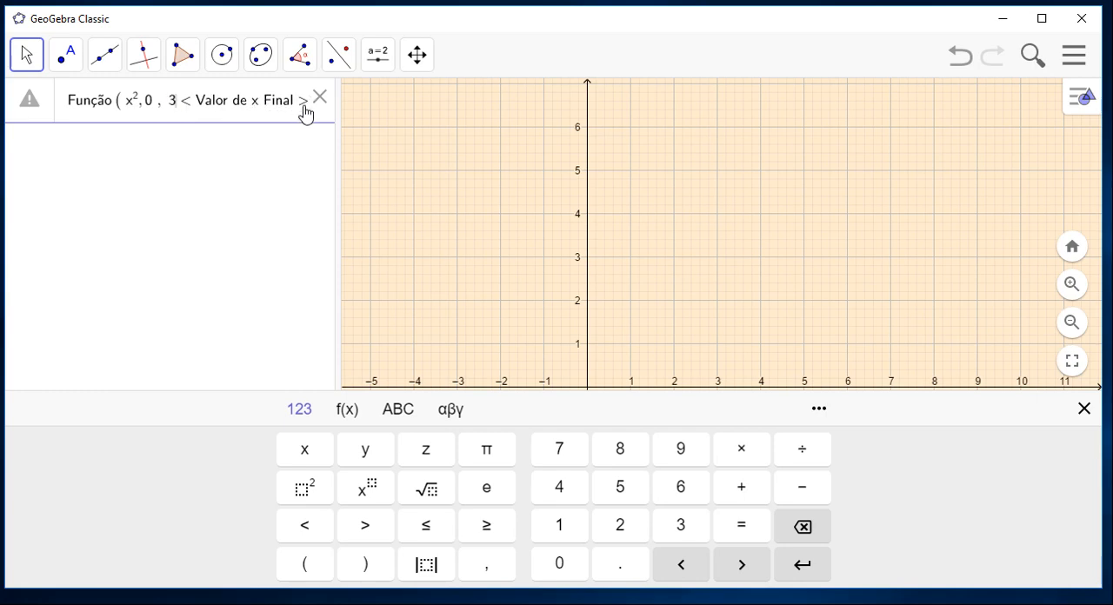
pyautogui.click(295, 102)
pyautogui.press('BackSpace')
pyautogui.press('BackSpace')
pyautogui.press('BackSpace')
pyautogui.press('BackSpace')
pyautogui.press('BackSpace')
pyautogui.press('BackSpace')
pyautogui.press('BackSpace')
pyautogui.press('BackSpace')
pyautogui.press('BackSpace')
pyautogui.press('BackSpace')
pyautogui.press('BackSpace')
pyautogui.press('BackSpace')
pyautogui.press('BackSpace')
pyautogui.press('BackSpace')
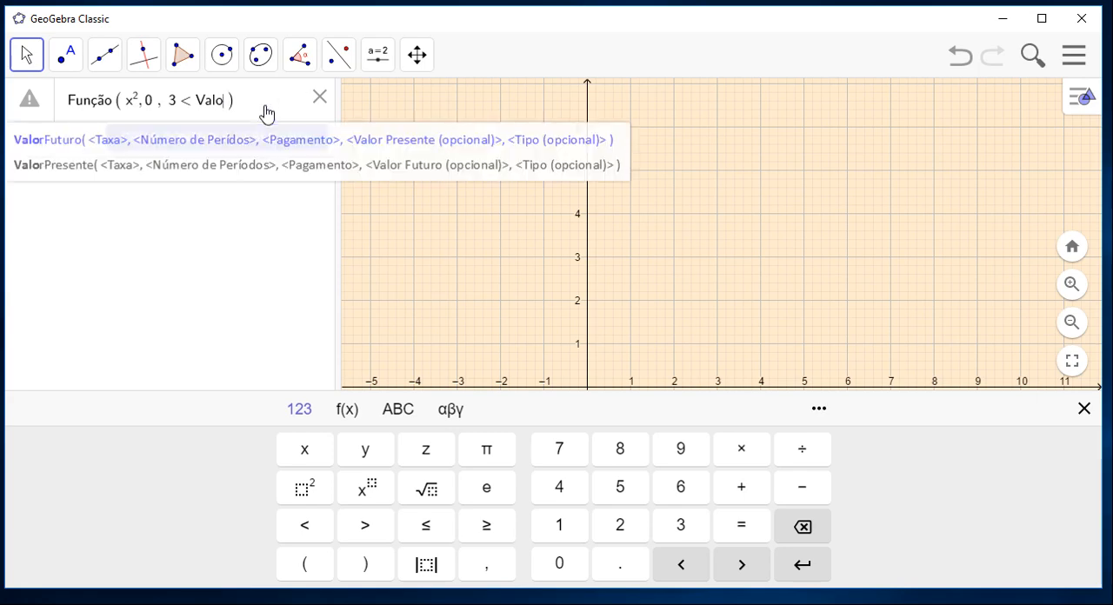
pyautogui.press('BackSpace')
pyautogui.press('Return')
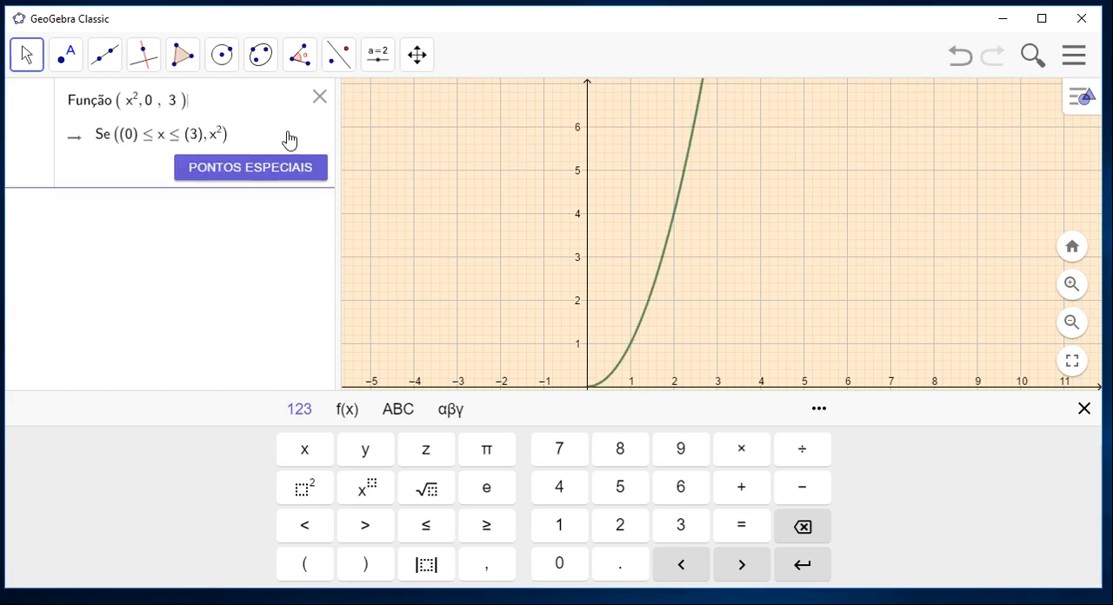
pyautogui.press('Return')
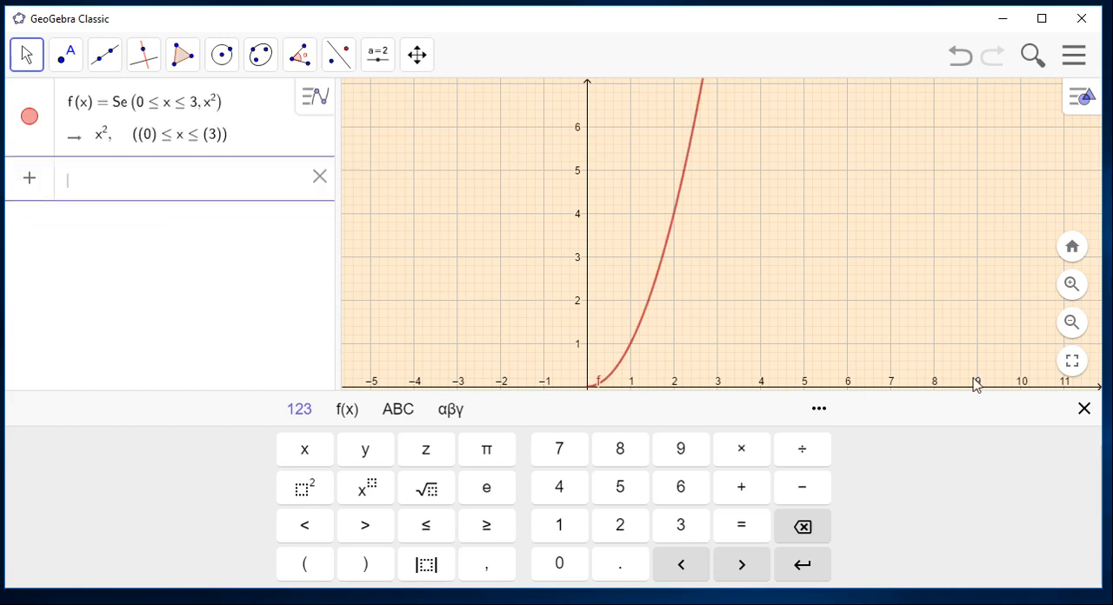
pyautogui.click(1085, 409)
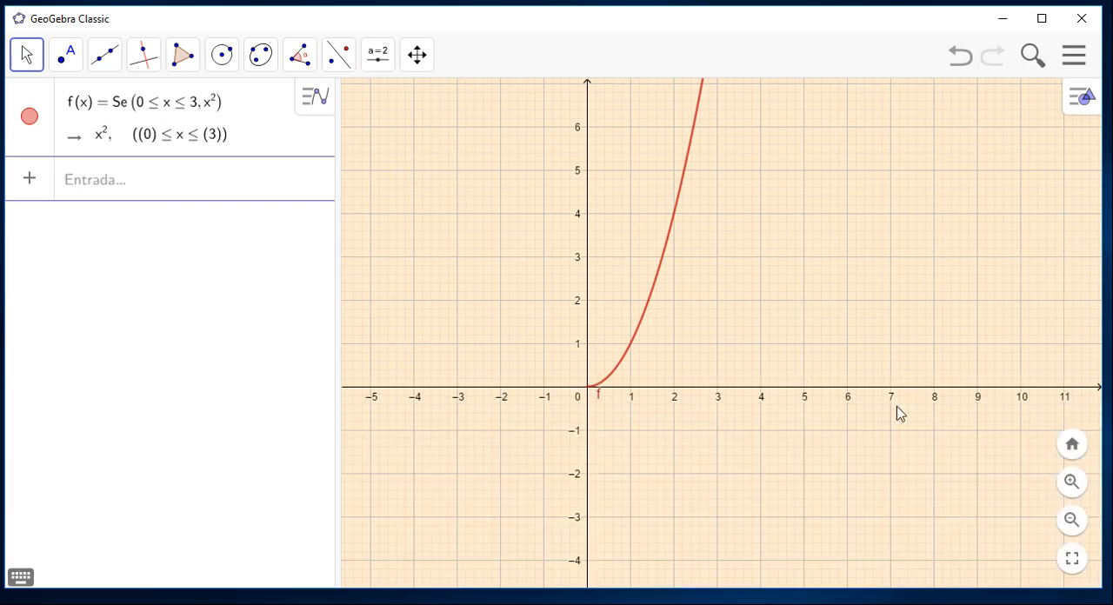
# Start a second Função command with initial and final x values, inserting sqrt(x) from the mathematical functions list as its function.
pyautogui.click(251, 181)
pyautogui.write('fun')
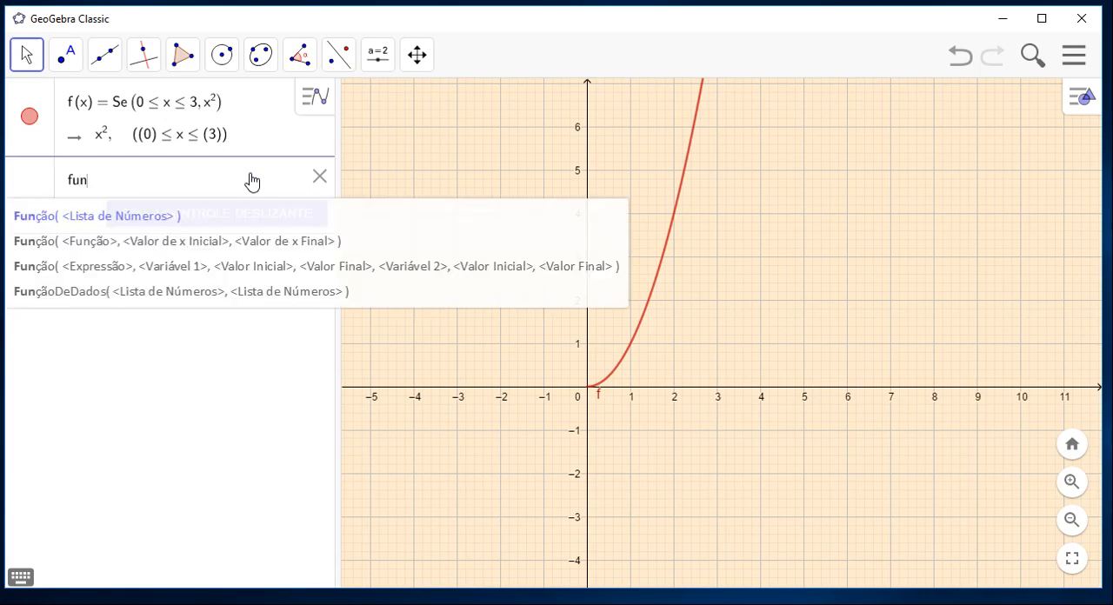
pyautogui.click(246, 249)
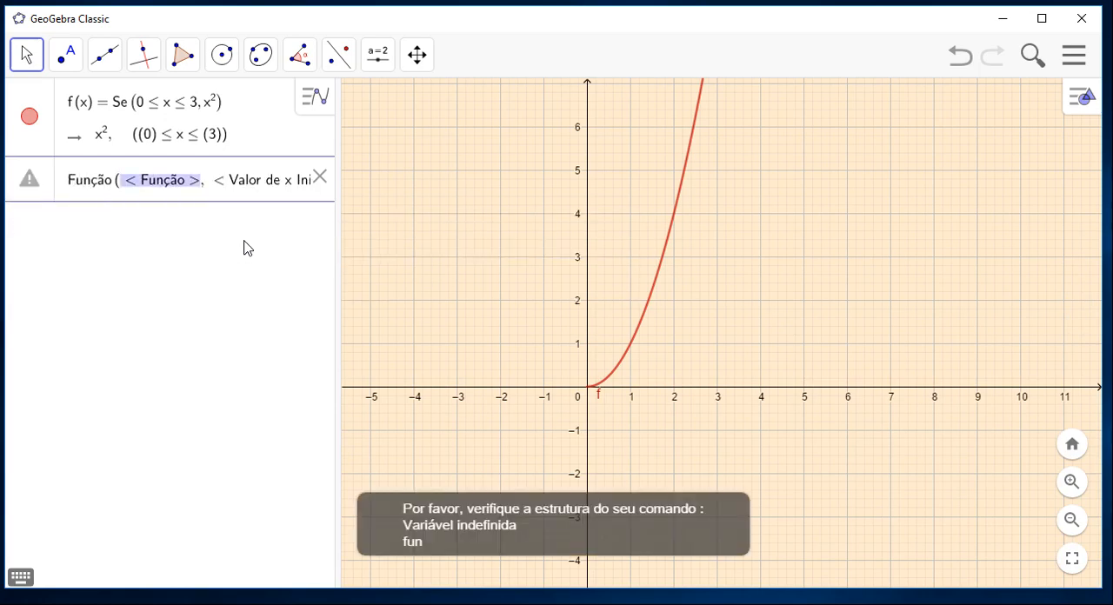
pyautogui.click(124, 188)
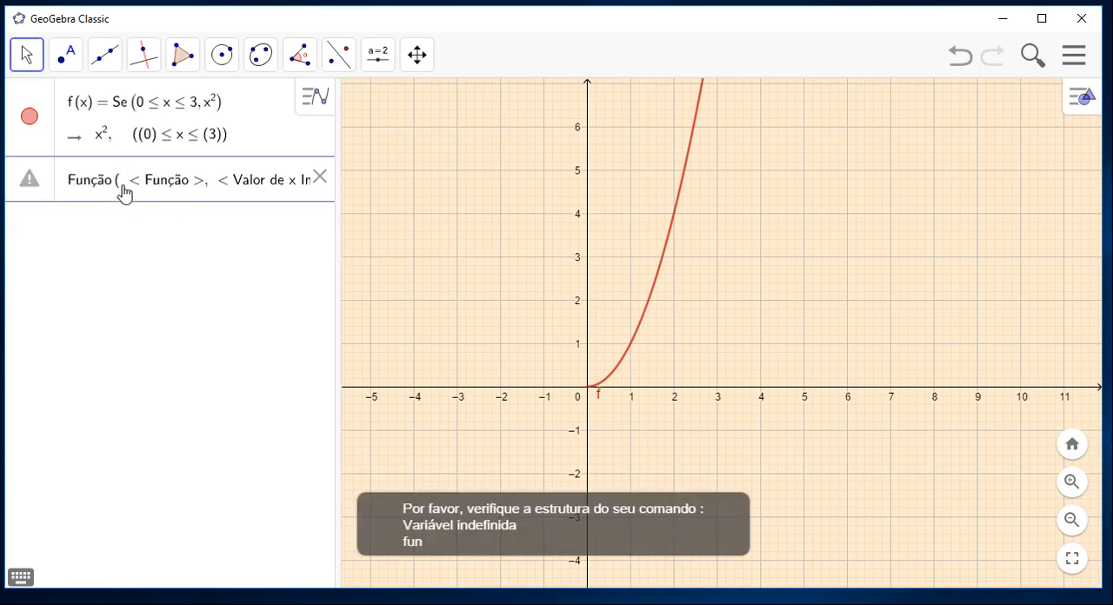
pyautogui.click(21, 577)
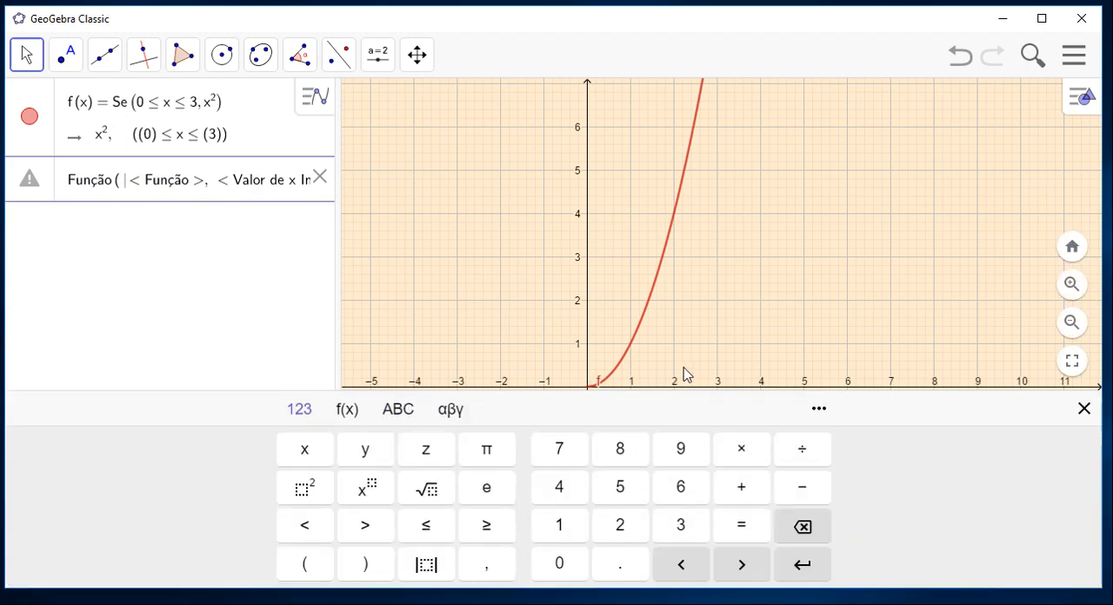
pyautogui.click(820, 410)
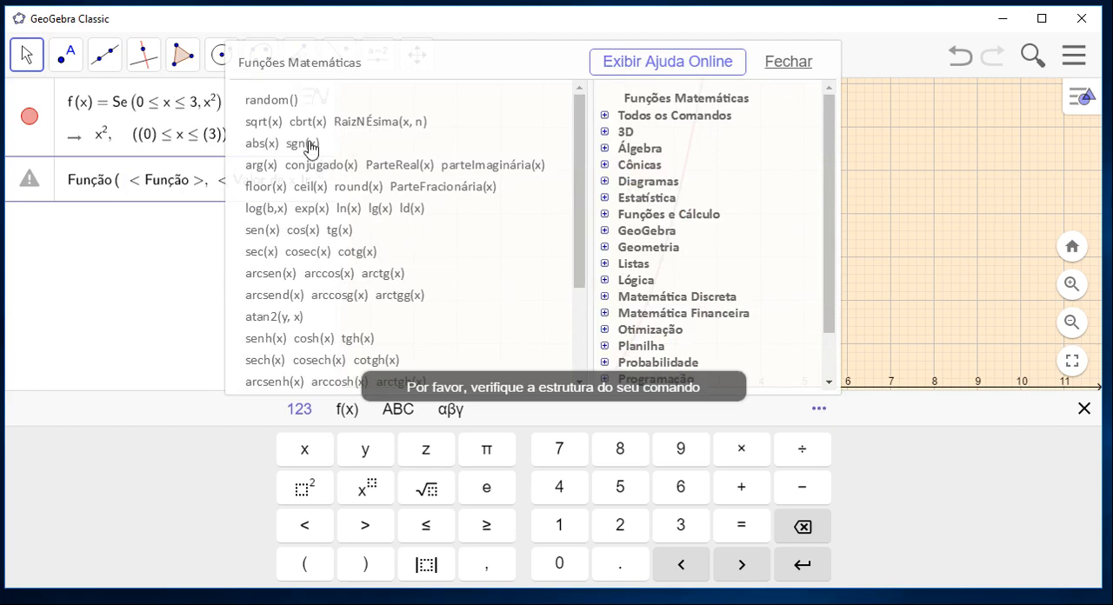
pyautogui.click(265, 127)
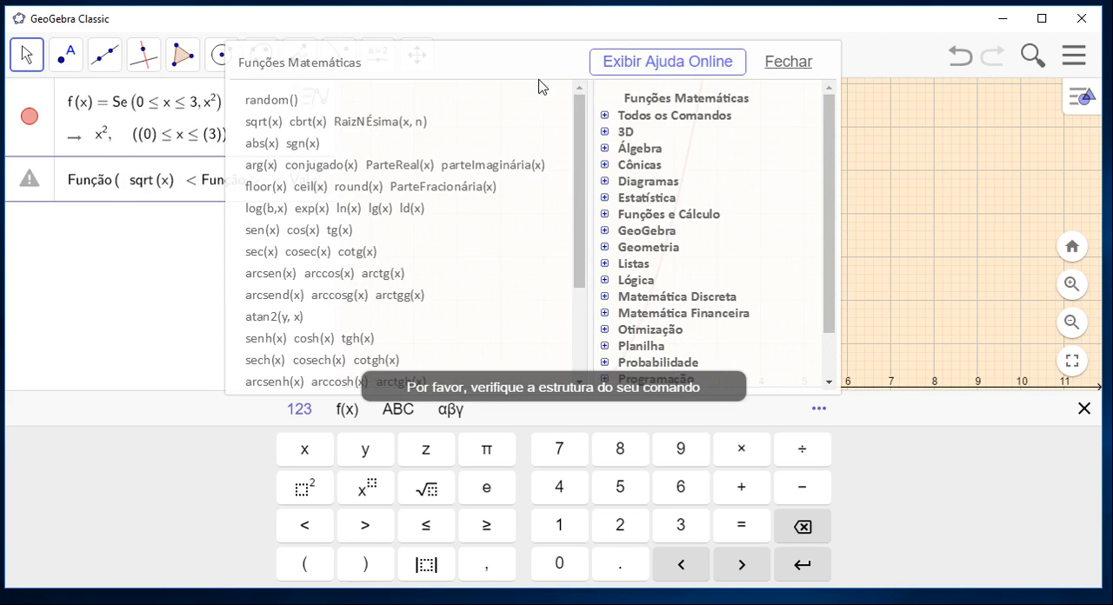
pyautogui.click(789, 63)
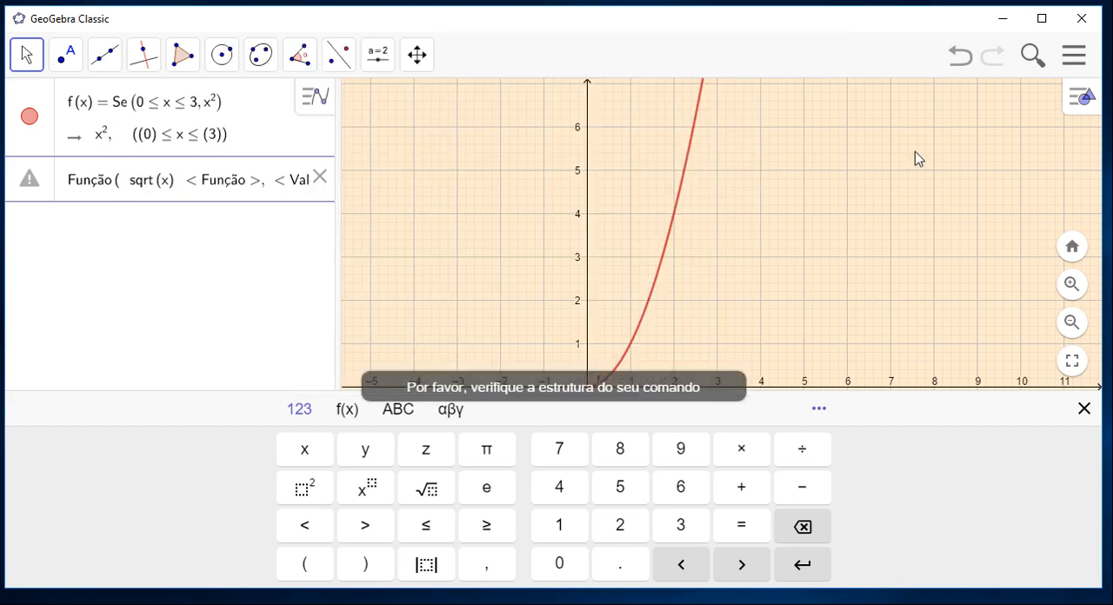
pyautogui.click(1083, 410)
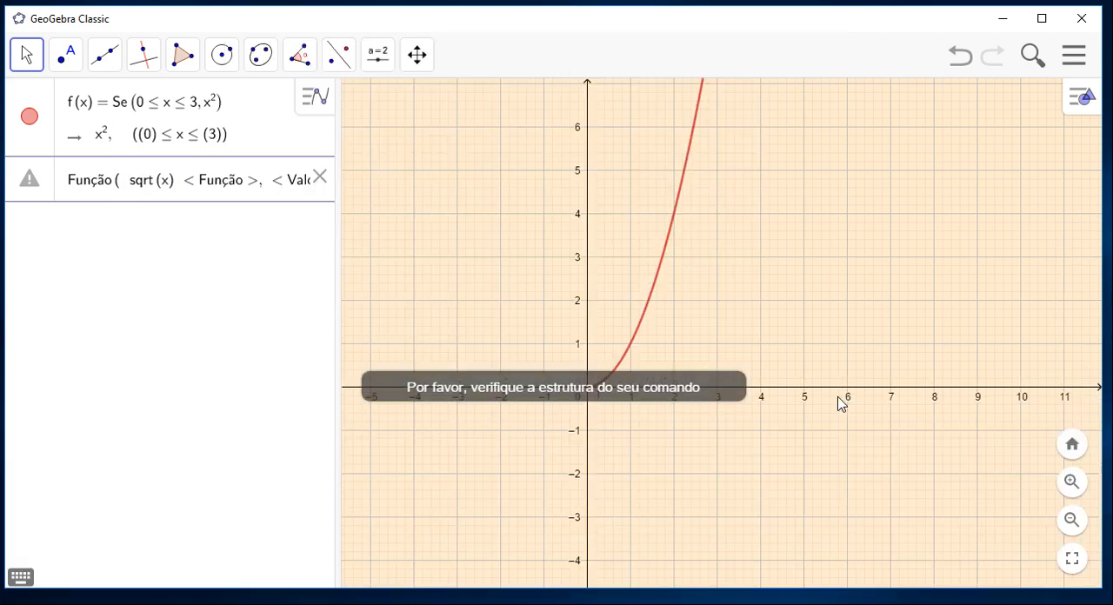
pyautogui.click(255, 189)
pyautogui.press('BackSpace')
pyautogui.press('BackSpace')
pyautogui.press('BackSpace')
pyautogui.press('BackSpace')
pyautogui.press('BackSpace')
pyautogui.press('BackSpace')
pyautogui.press('BackSpace')
pyautogui.press('BackSpace')
pyautogui.press('BackSpace')
pyautogui.press('BackSpace')
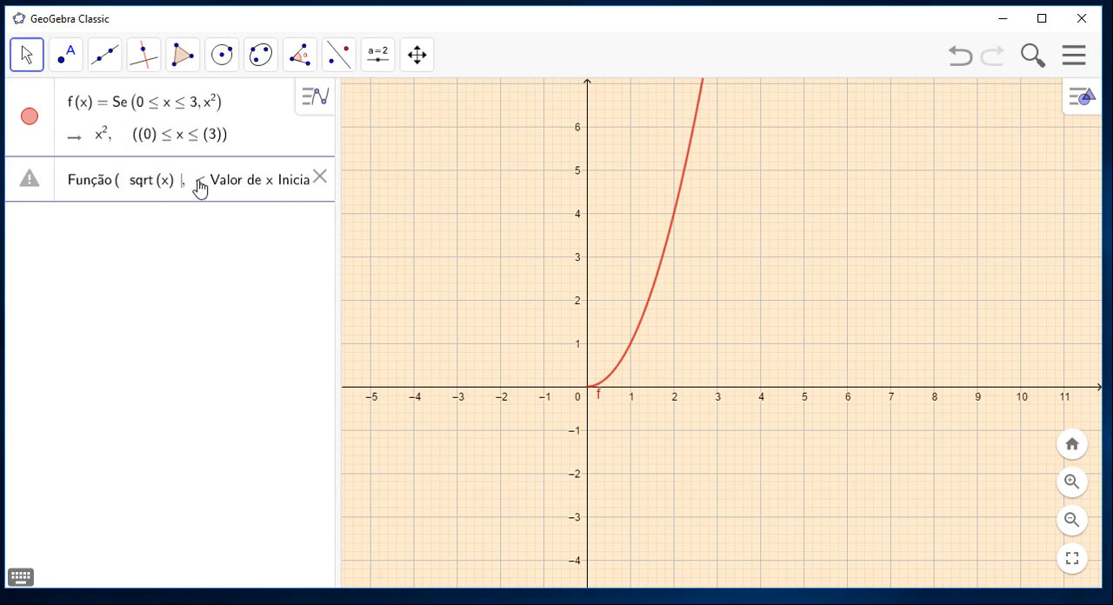
# Set the initial x value of the sqrt(x) command to 0, replacing its placeholder.
pyautogui.click(191, 189)
pyautogui.write('0')
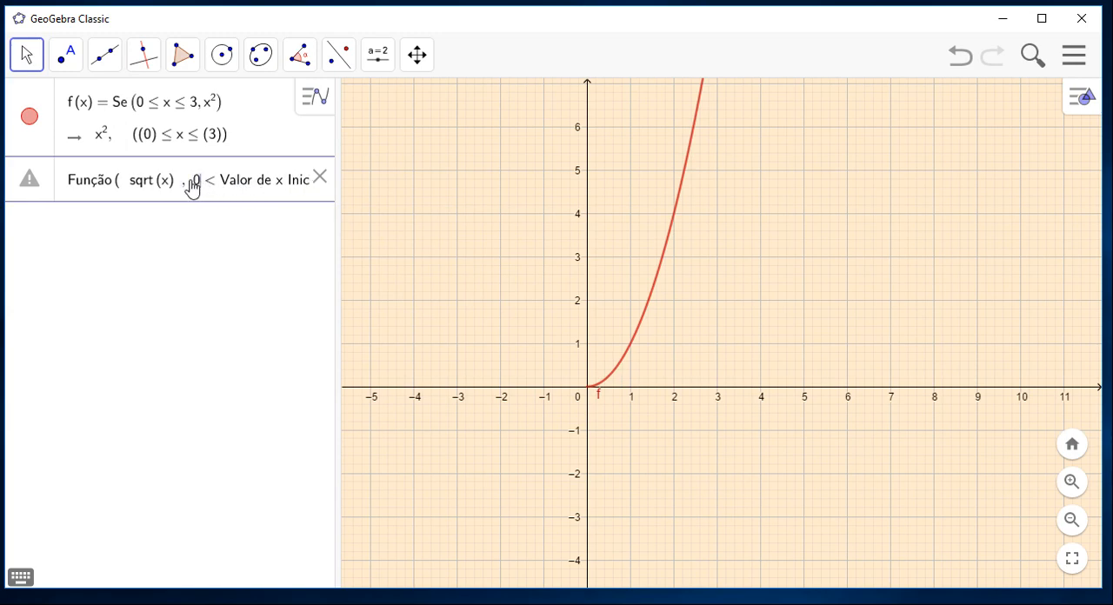
pyautogui.click(302, 189)
pyautogui.press('BackSpace')
pyautogui.press('BackSpace')
pyautogui.press('BackSpace')
pyautogui.press('BackSpace')
pyautogui.press('BackSpace')
pyautogui.press('BackSpace')
pyautogui.press('BackSpace')
pyautogui.press('BackSpace')
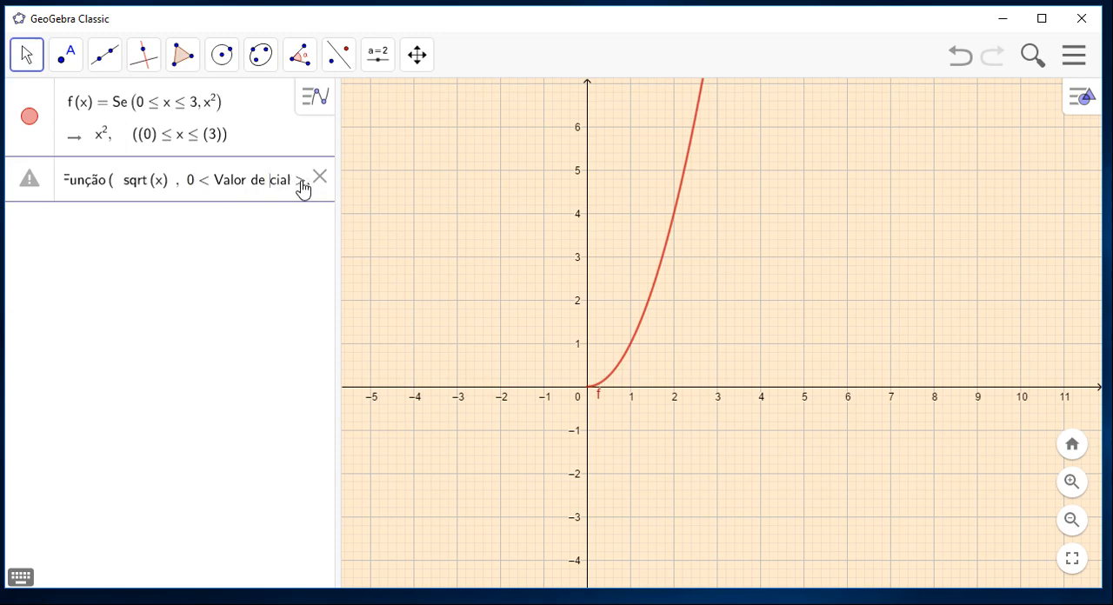
pyautogui.press('BackSpace')
pyautogui.press('BackSpace')
pyautogui.press('BackSpace')
pyautogui.press('BackSpace')
pyautogui.press('BackSpace')
pyautogui.press('BackSpace')
# Set the final x value to 9, remove the leftover placeholder text and create the restricted sqrt(x) function.
pyautogui.click(259, 190)
pyautogui.write('9')
pyautogui.click(245, 186)
pyautogui.press('BackSpace')
pyautogui.press('BackSpace')
pyautogui.press('BackSpace')
pyautogui.press('BackSpace')
pyautogui.press('BackSpace')
pyautogui.press('BackSpace')
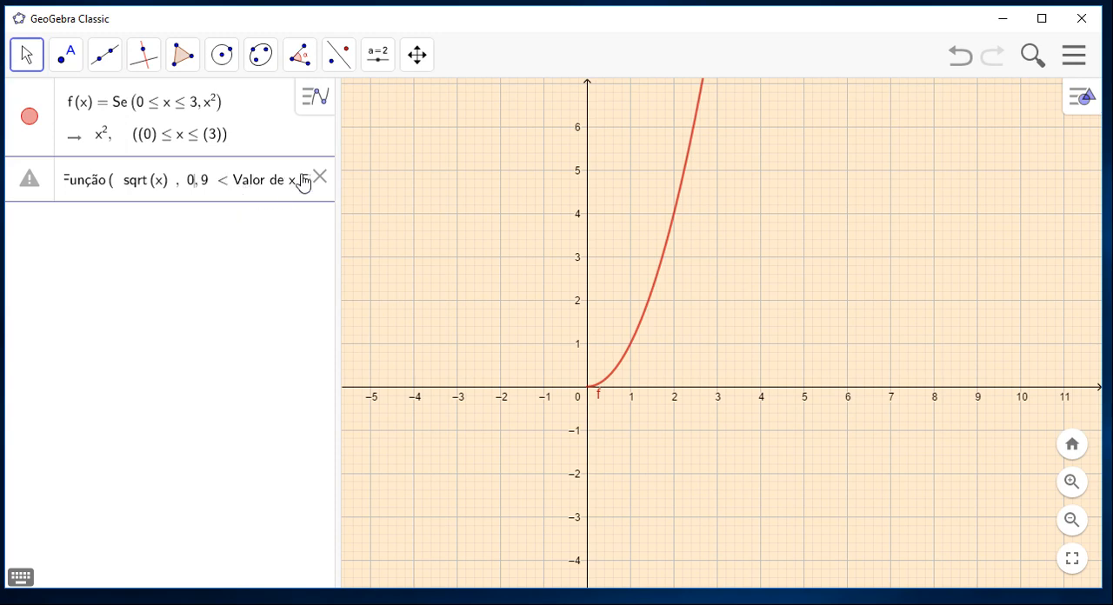
pyautogui.press('BackSpace')
pyautogui.press('BackSpace')
pyautogui.press('BackSpace')
pyautogui.press('BackSpace')
pyautogui.press('BackSpace')
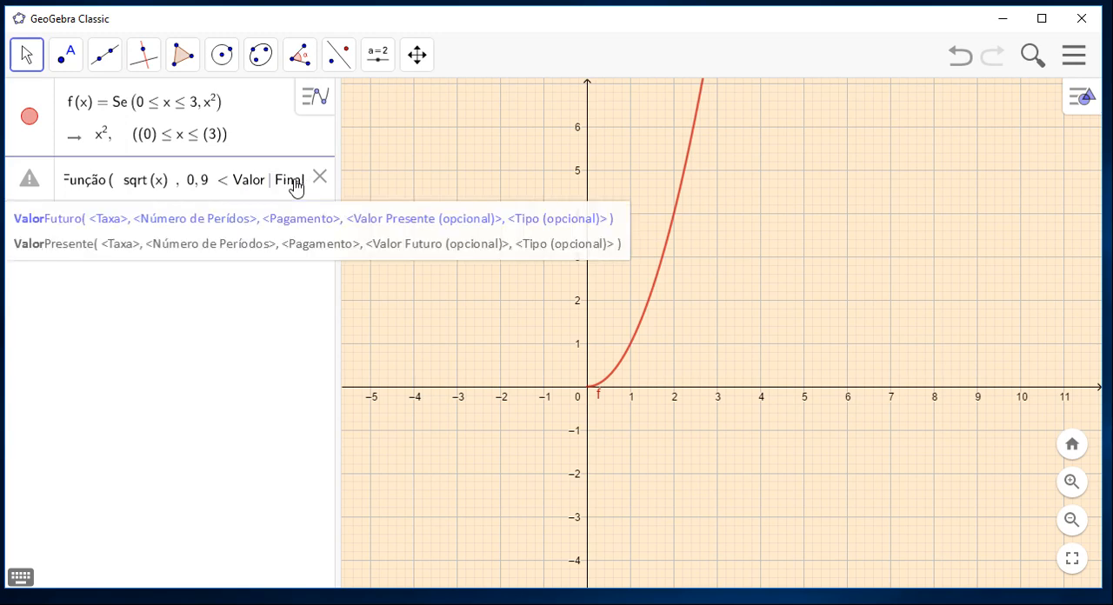
pyautogui.click(294, 181)
pyautogui.press('BackSpace')
pyautogui.press('BackSpace')
pyautogui.press('BackSpace')
pyautogui.press('BackSpace')
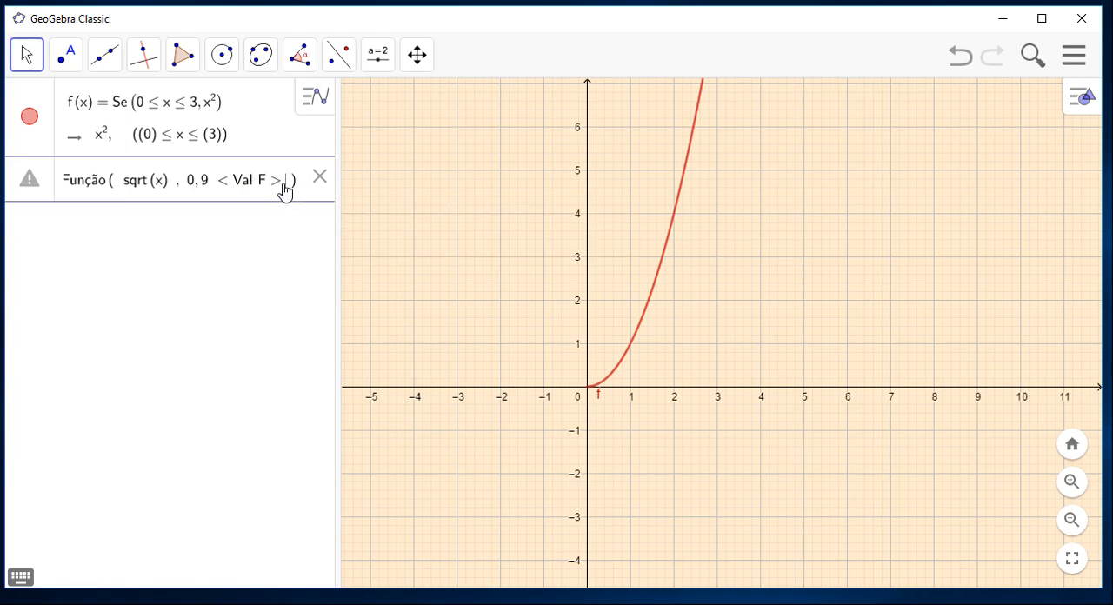
pyautogui.press('BackSpace')
pyautogui.press('BackSpace')
pyautogui.press('BackSpace')
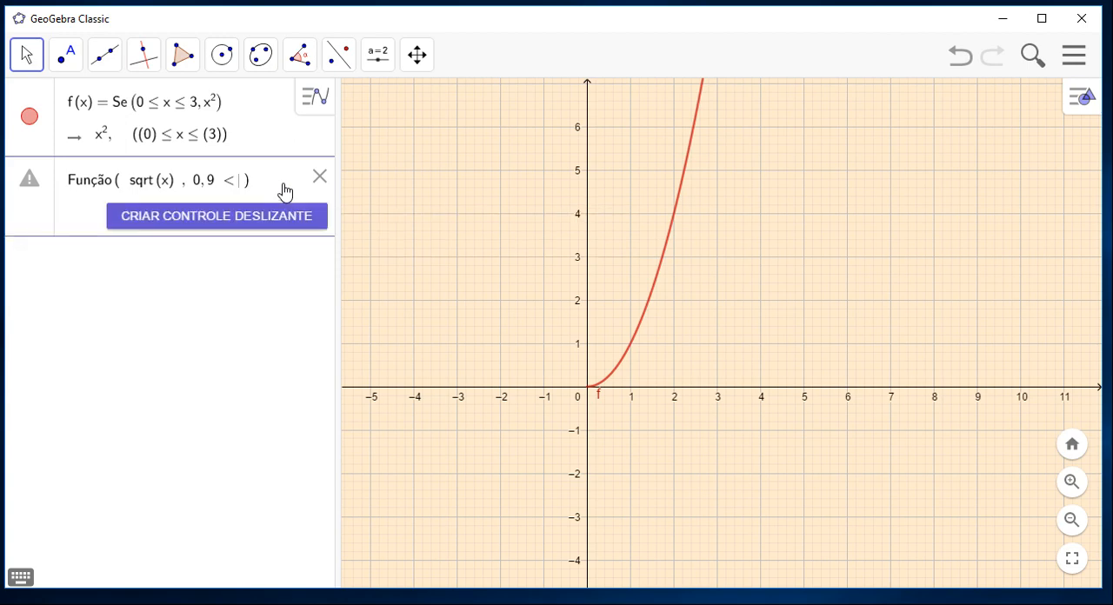
pyautogui.press('BackSpace')
pyautogui.press('Return')
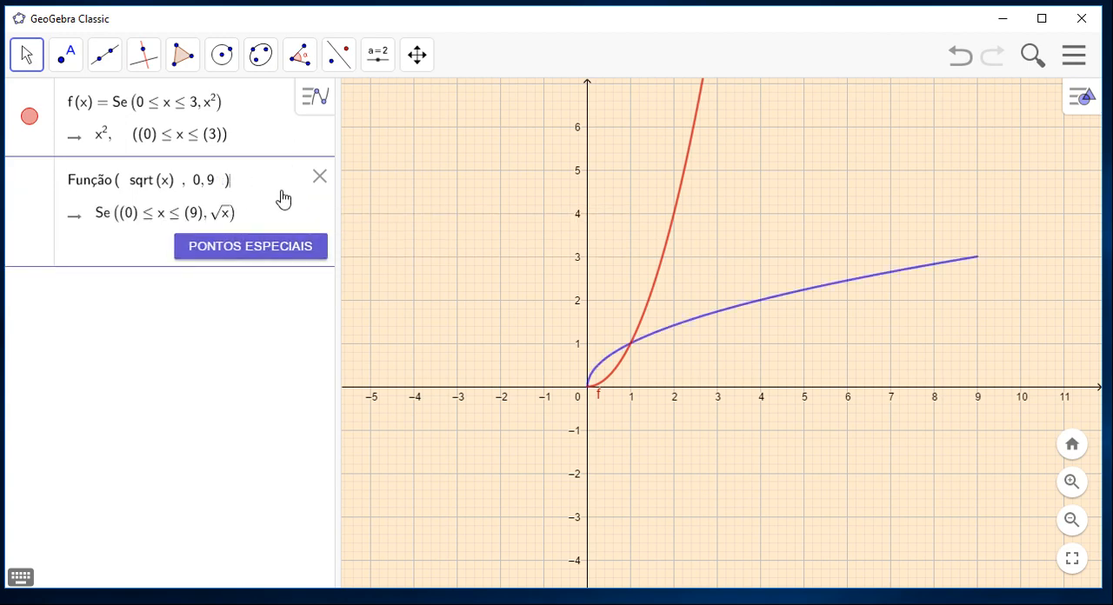
pyautogui.press('Return')
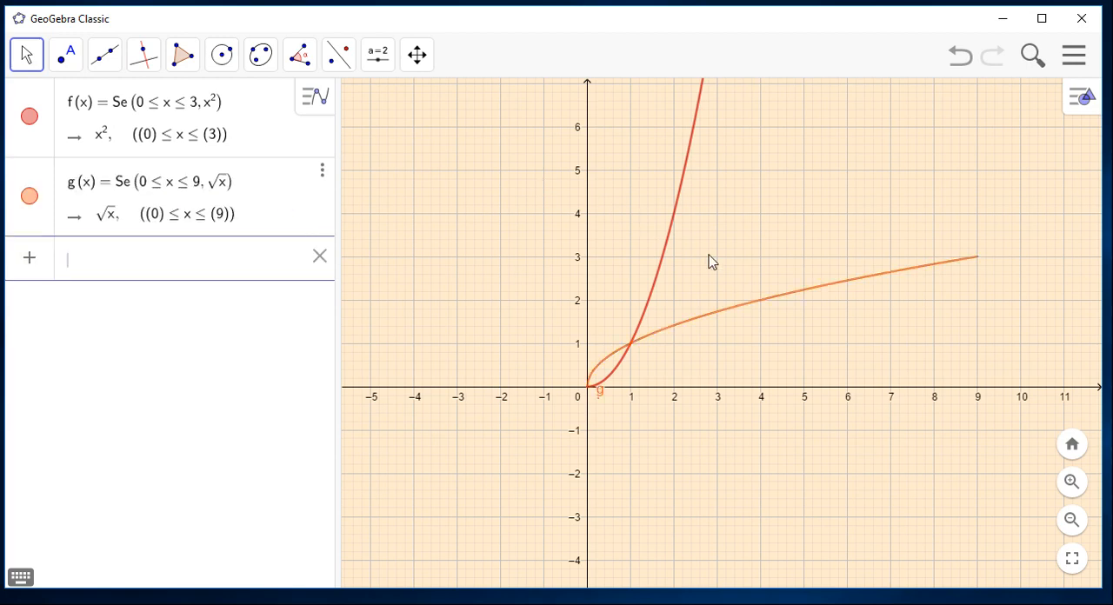
# Change the colour of the square root function g to blue, #0033CC.
pyautogui.rightClick(776, 305)
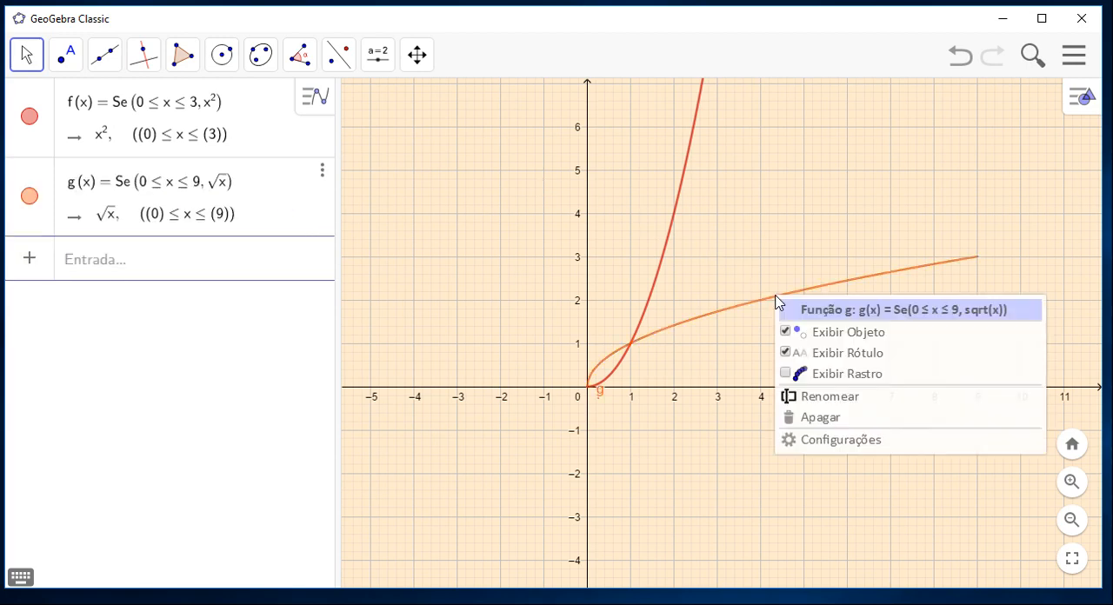
pyautogui.click(843, 450)
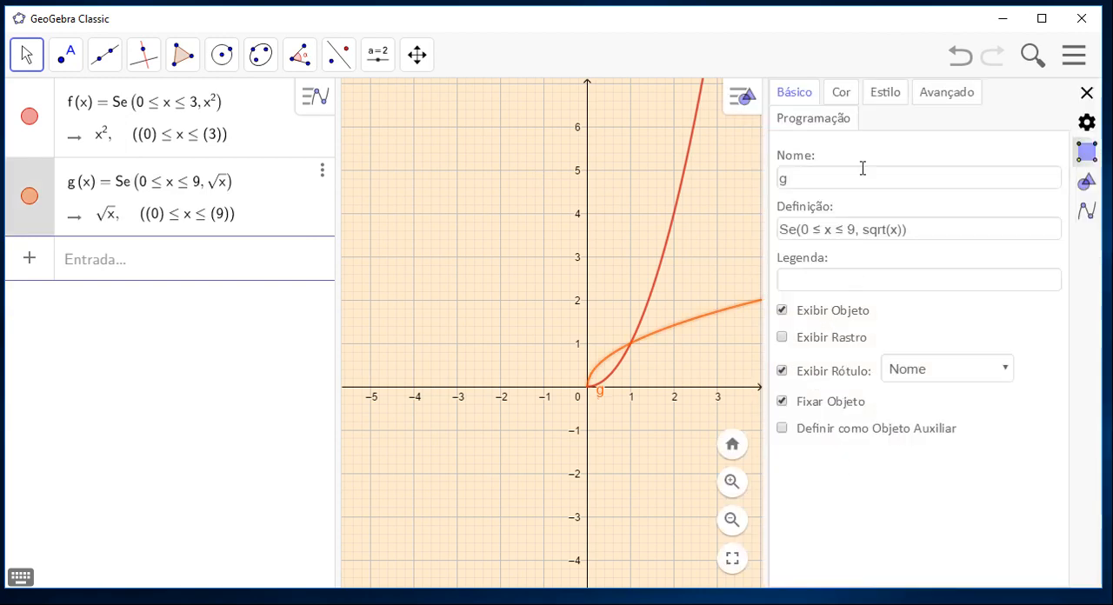
pyautogui.click(844, 96)
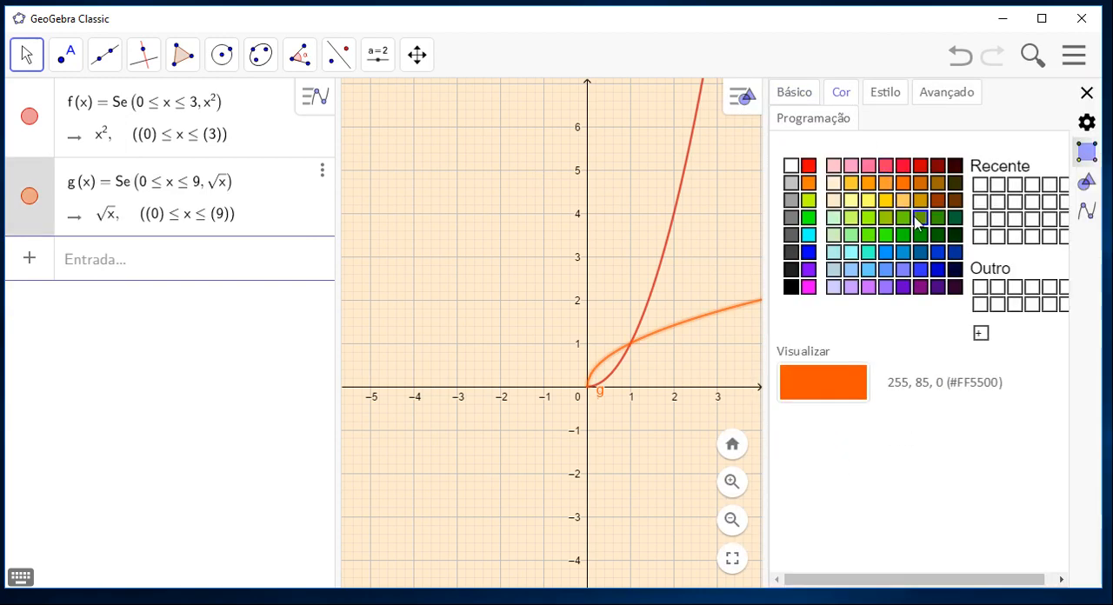
pyautogui.click(940, 253)
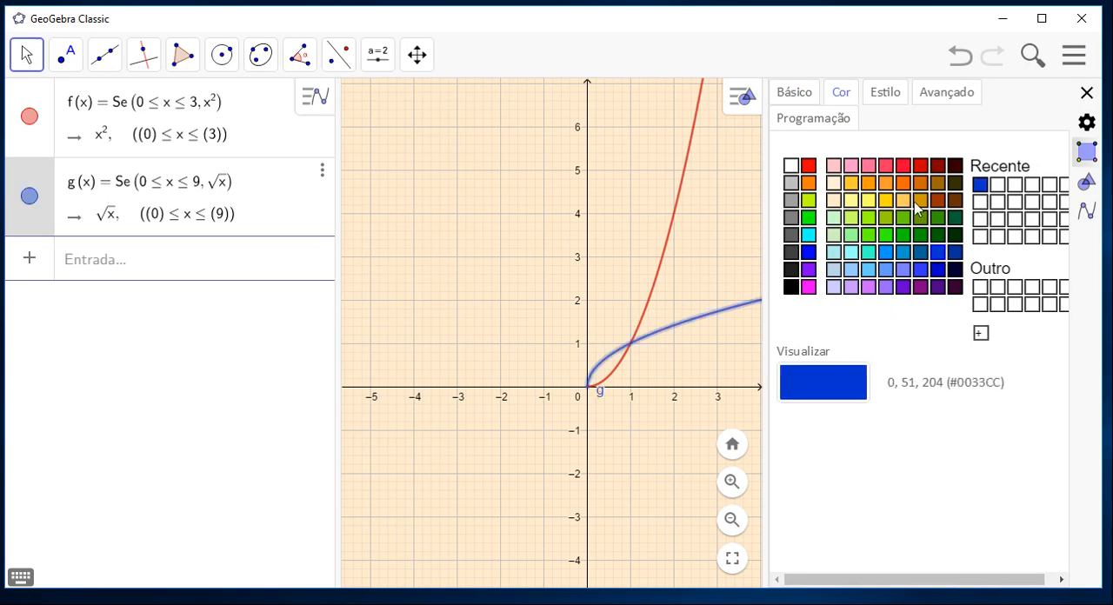
# Set the line thickness of the square root function g to 10 and close its settings.
pyautogui.click(890, 100)
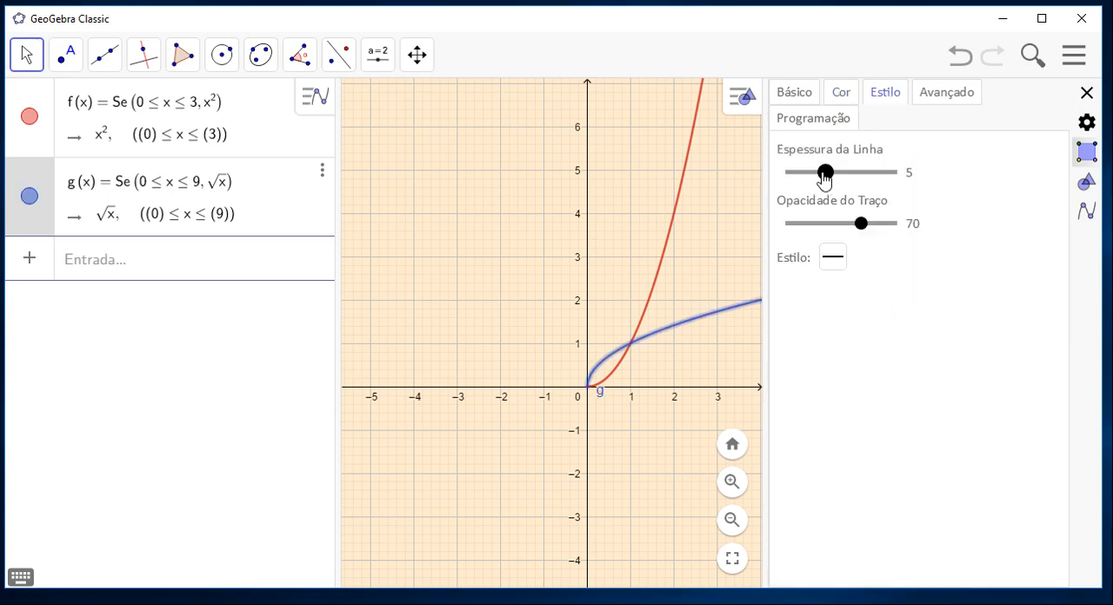
pyautogui.moveTo(825, 176); pyautogui.dragTo(867, 176)
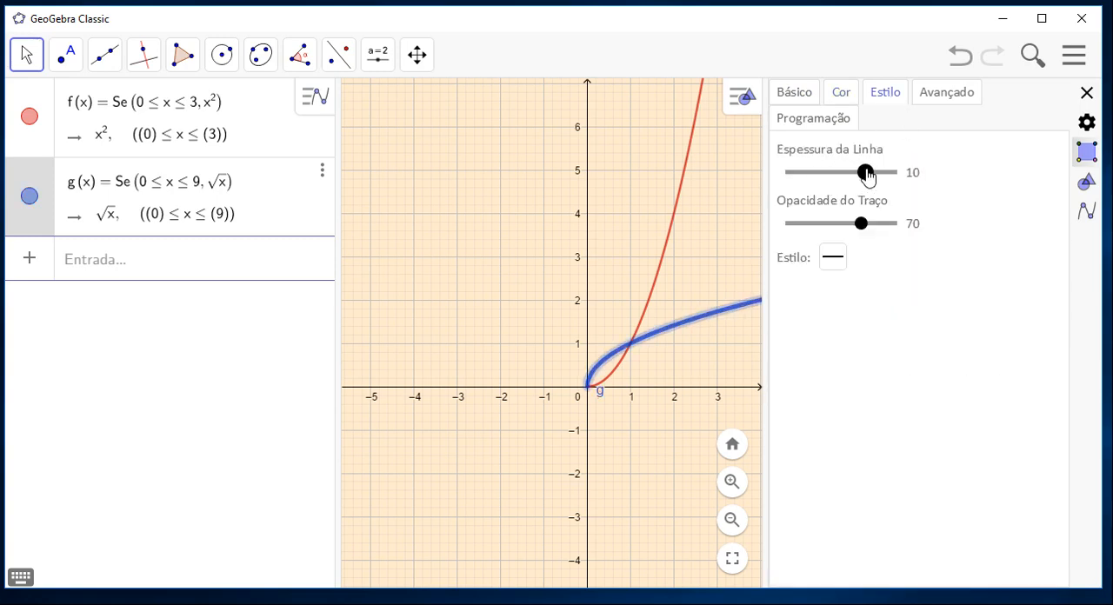
pyautogui.click(1087, 93)
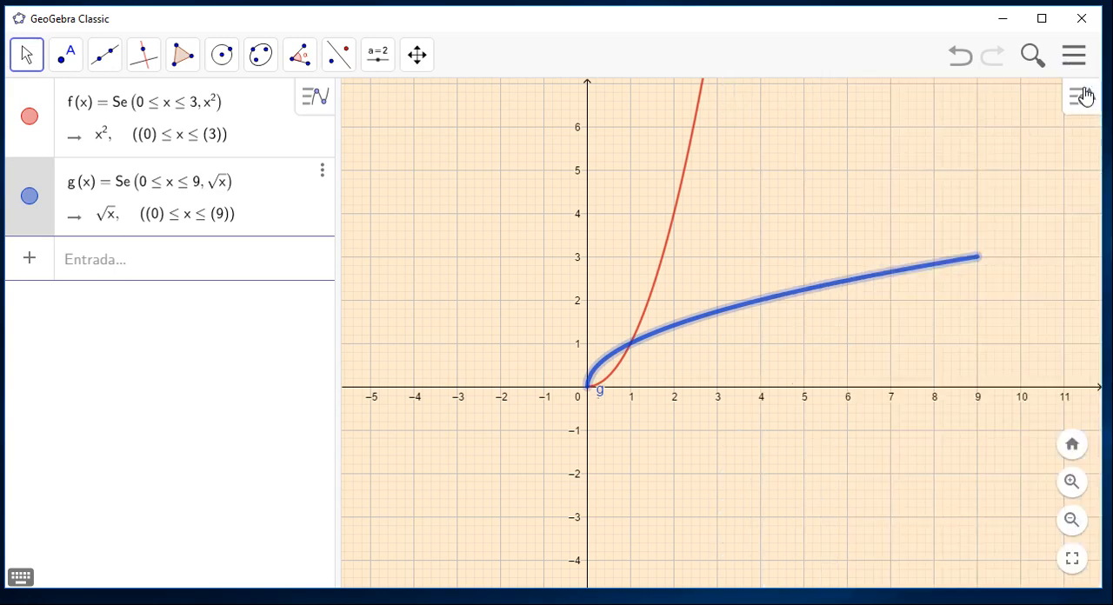
# Set the line thickness of the quadratic function f to 11 and close its settings.
pyautogui.rightClick(688, 148)
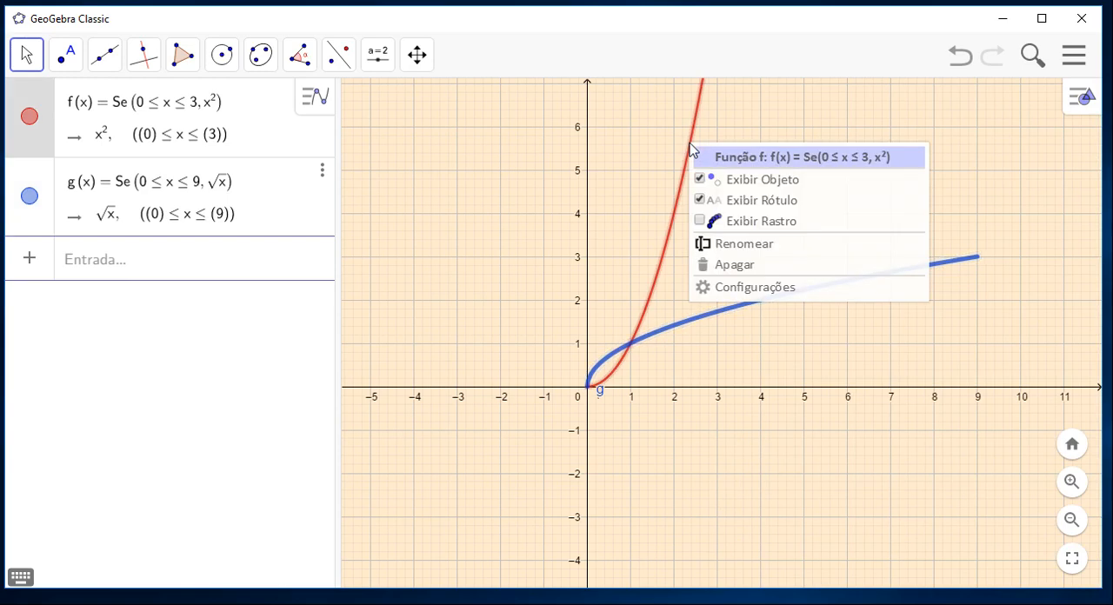
pyautogui.click(770, 289)
pyautogui.click(892, 96)
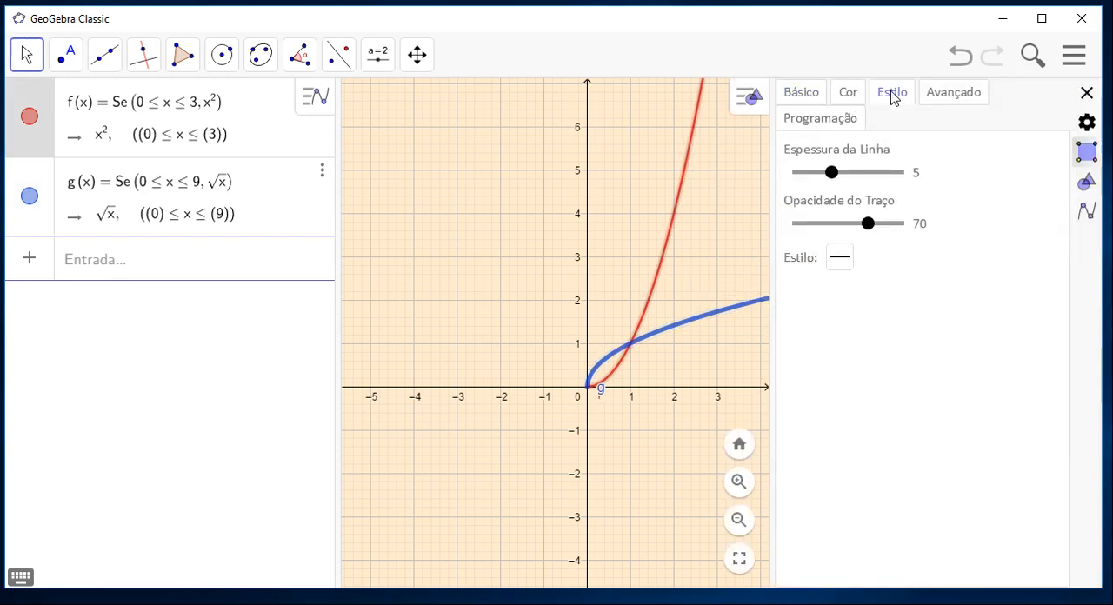
pyautogui.moveTo(833, 174); pyautogui.dragTo(881, 170)
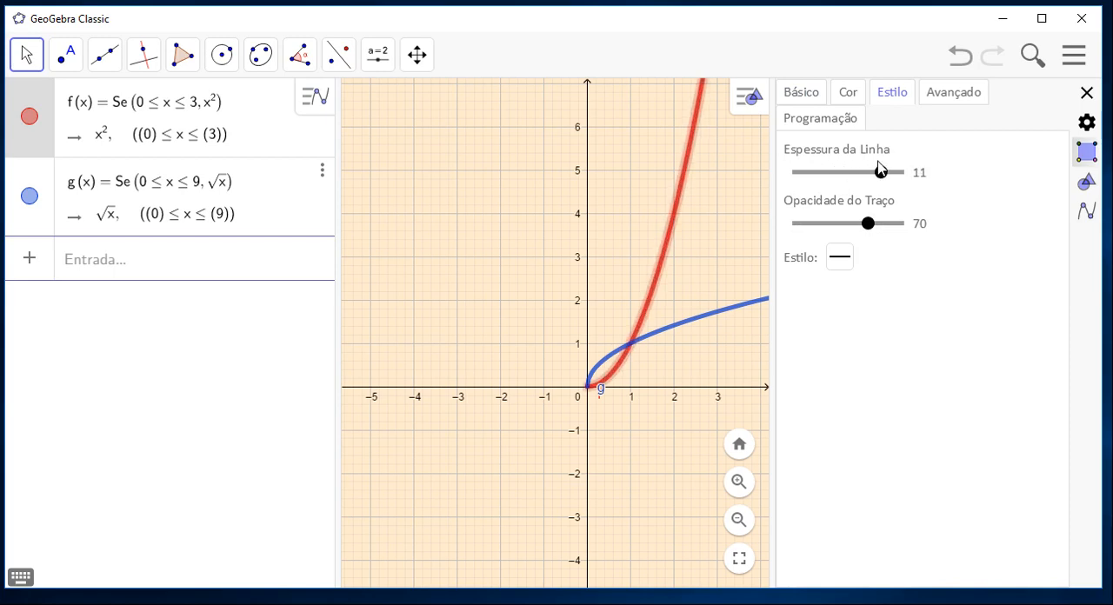
pyautogui.click(1086, 92)
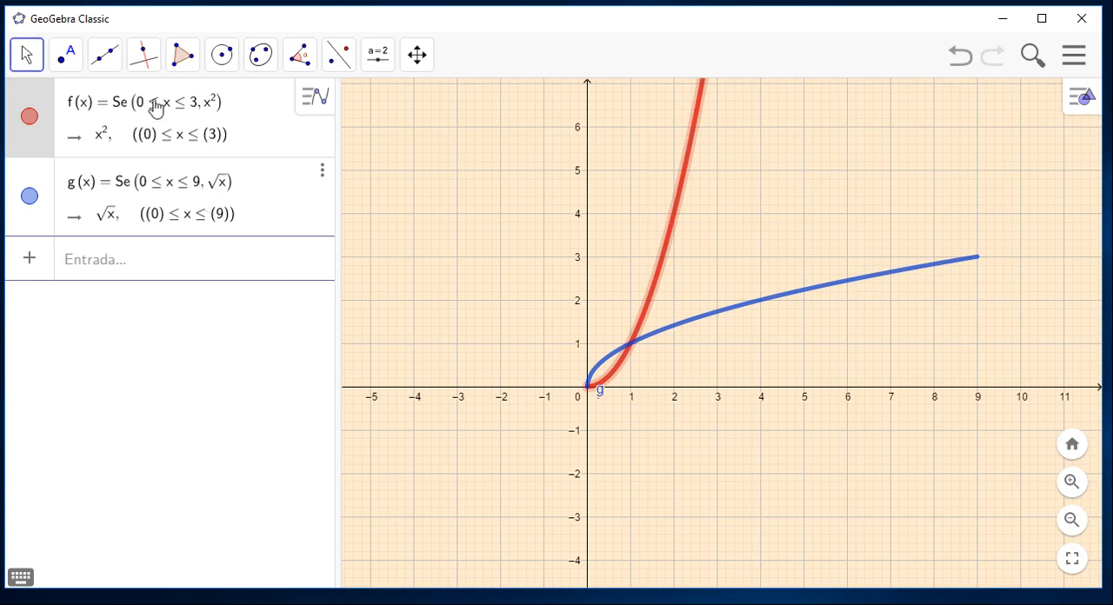
# Draw a line (Reta) through new points at (-1, -1) and (6, 6).
pyautogui.click(109, 70)
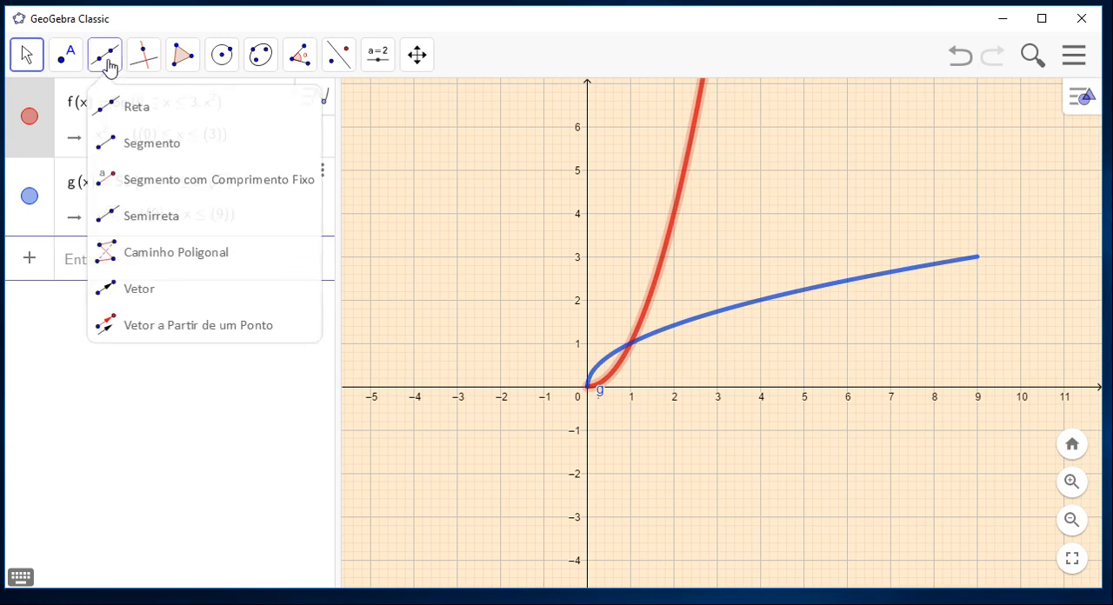
pyautogui.click(120, 103)
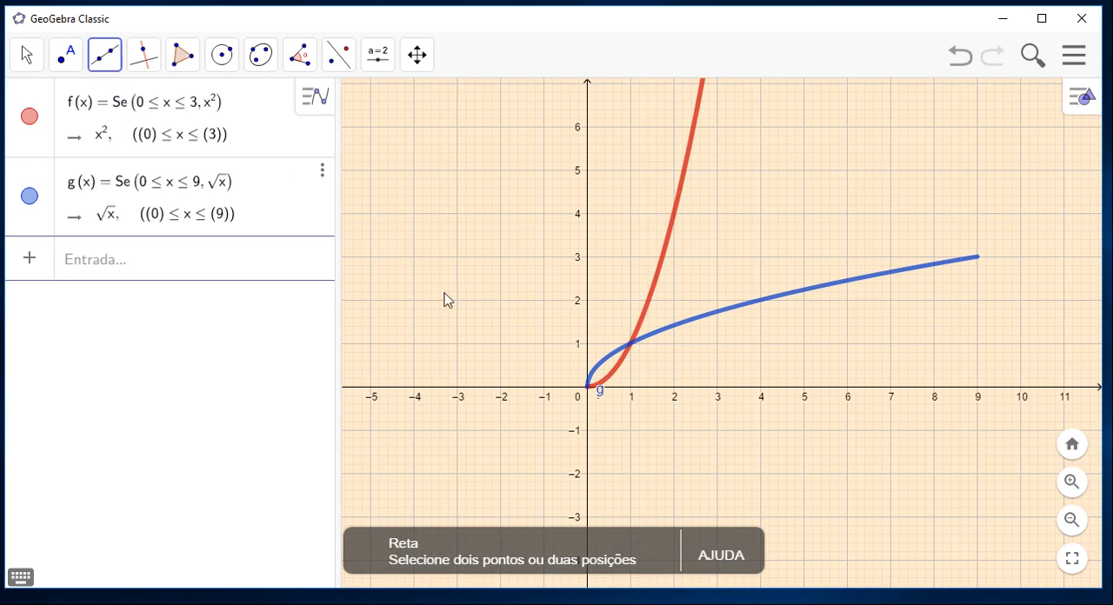
pyautogui.click(543, 430)
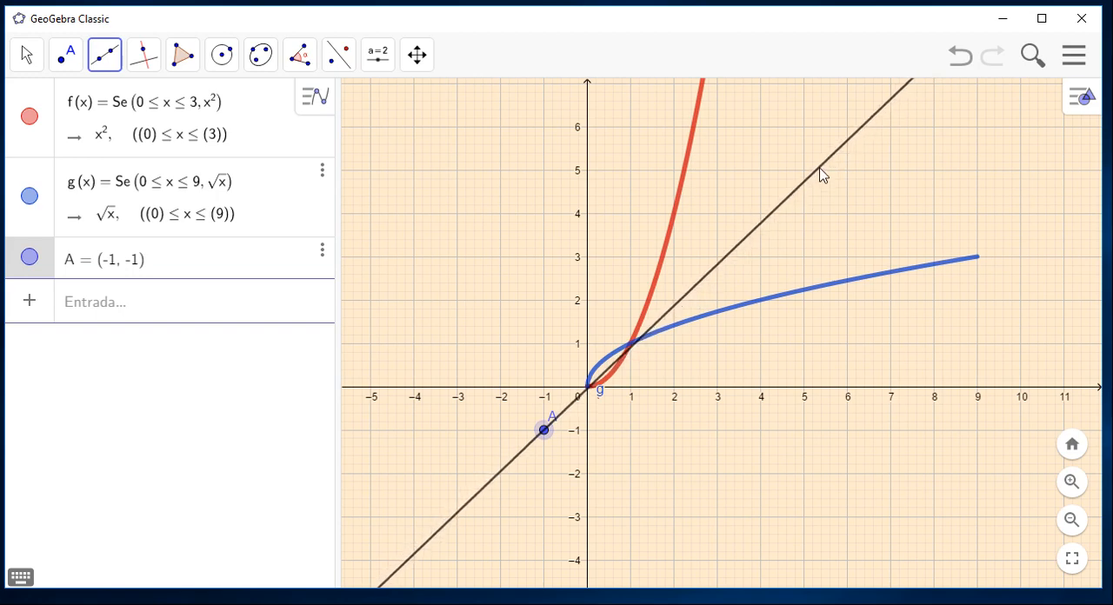
pyautogui.click(849, 128)
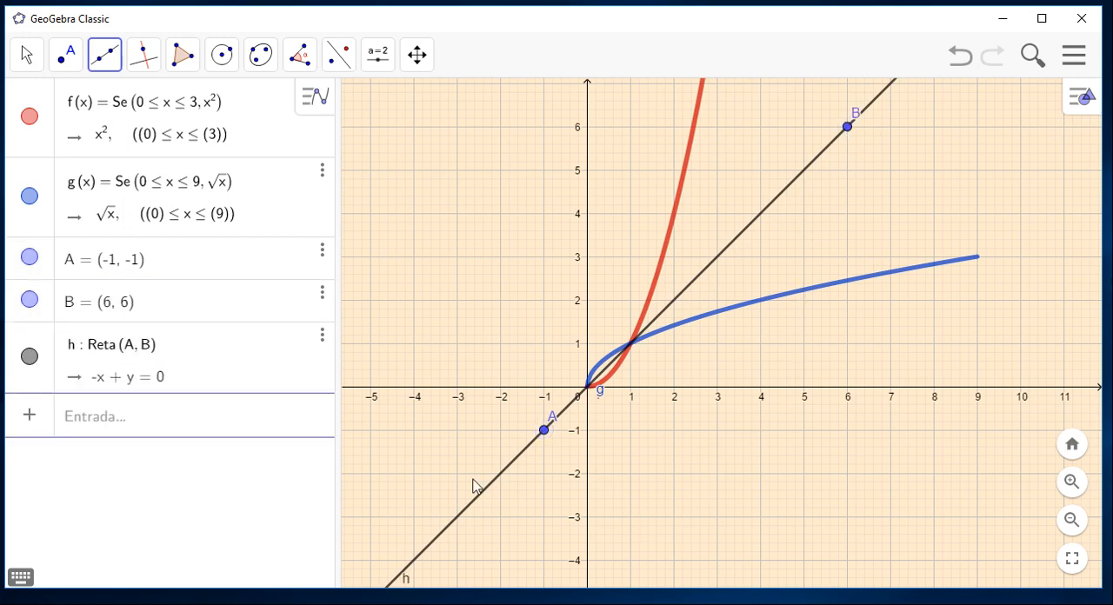
# Hide the functions f and g and the line h in the graph.
pyautogui.click(419, 57)
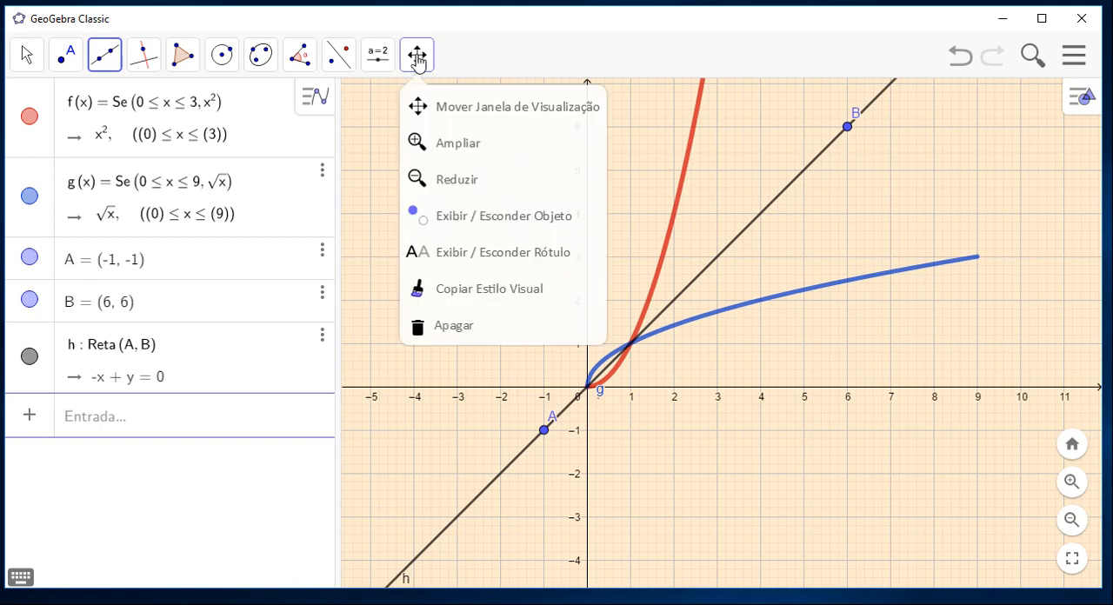
pyautogui.click(428, 99)
pyautogui.moveTo(440, 147); pyautogui.dragTo(450, 208)
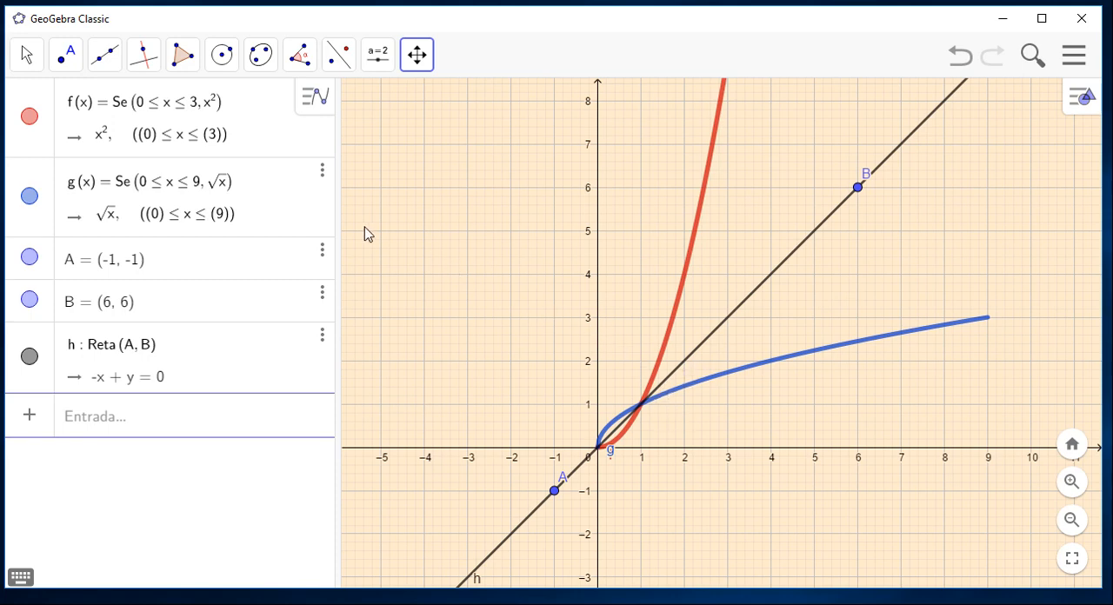
pyautogui.click(30, 122)
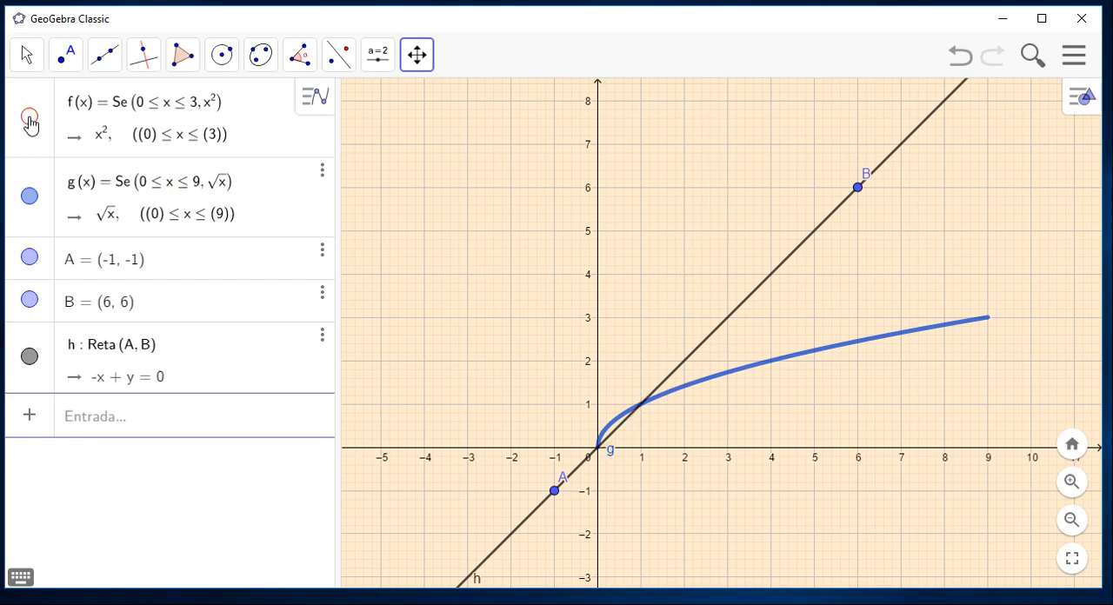
pyautogui.click(30, 200)
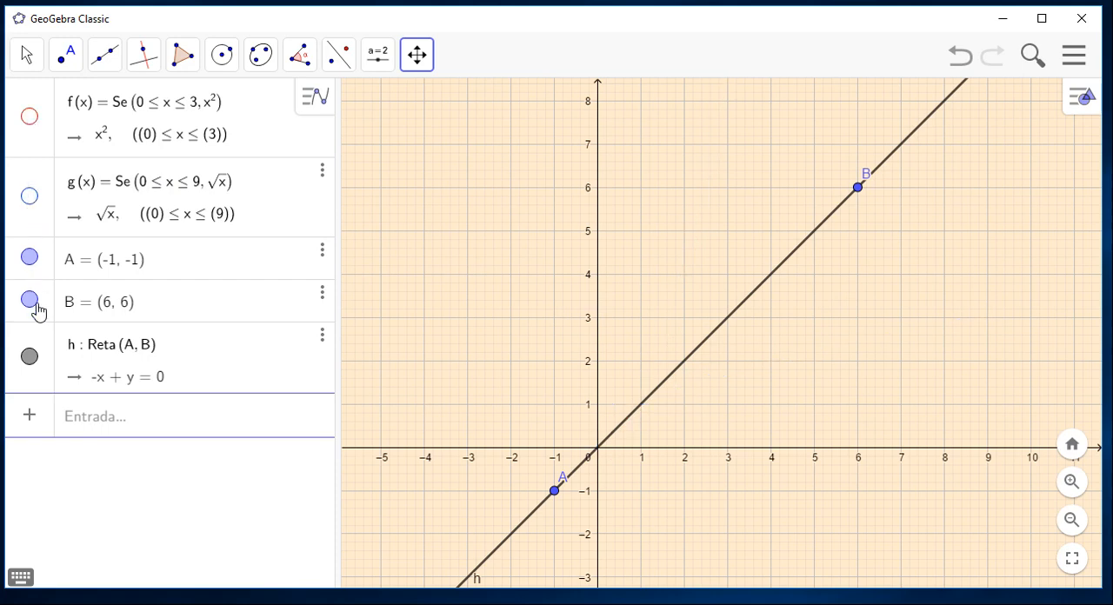
pyautogui.click(30, 357)
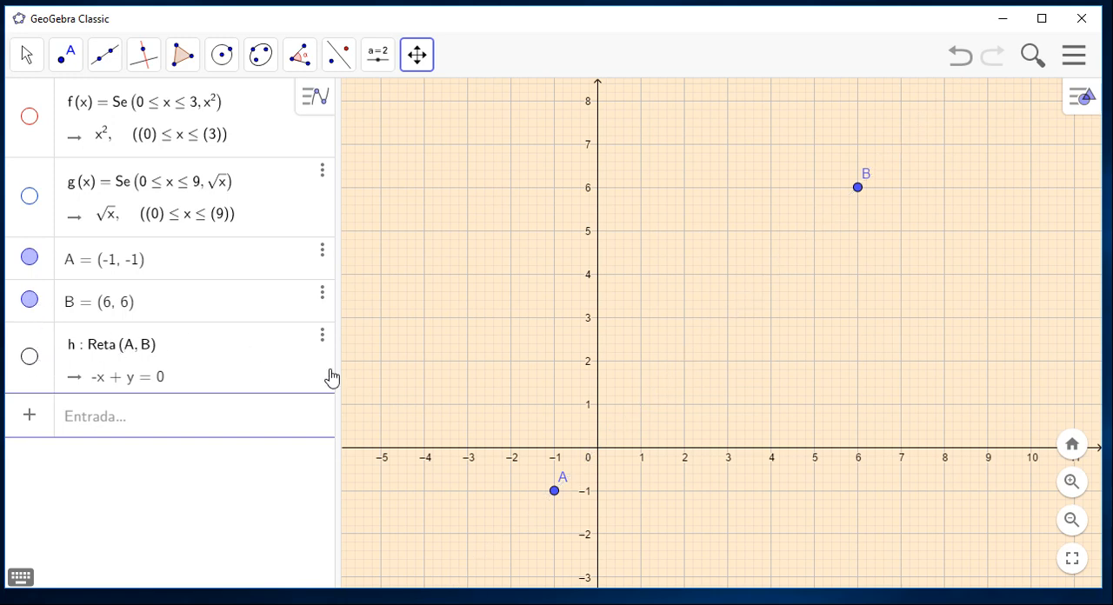
# Start a Função command with initial and final x values, replacing the function placeholder with 2x-1.
pyautogui.click(277, 410)
pyautogui.write('fun')
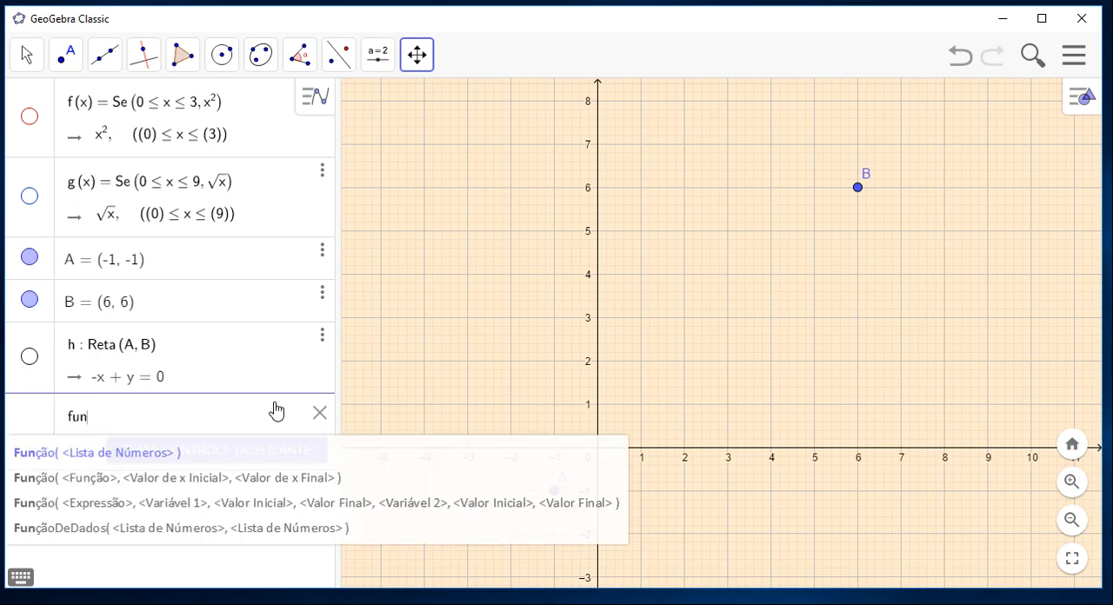
pyautogui.click(276, 484)
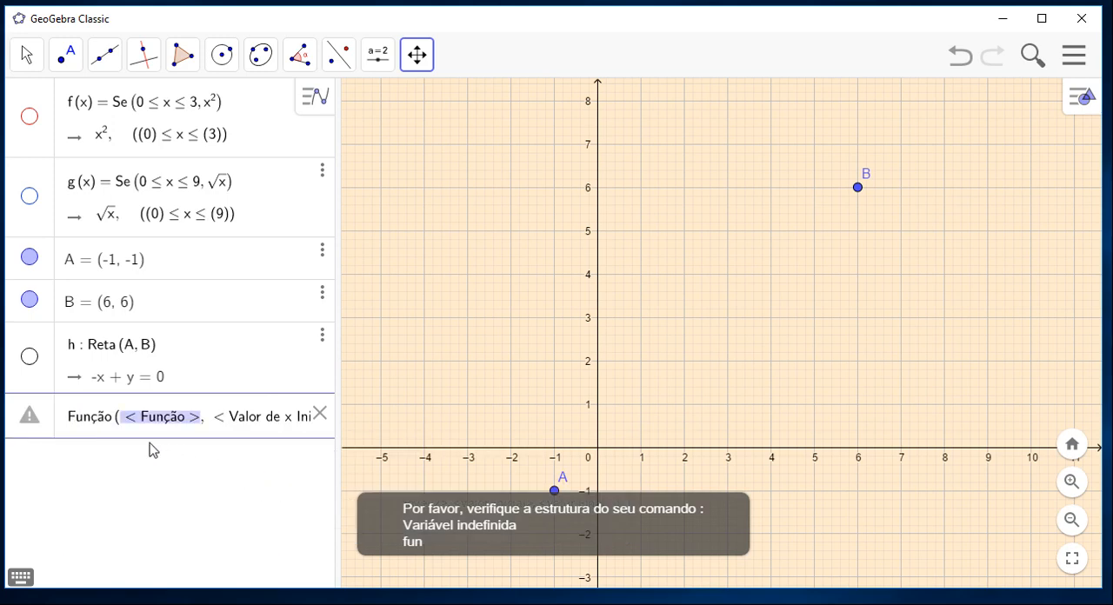
pyautogui.click(126, 425)
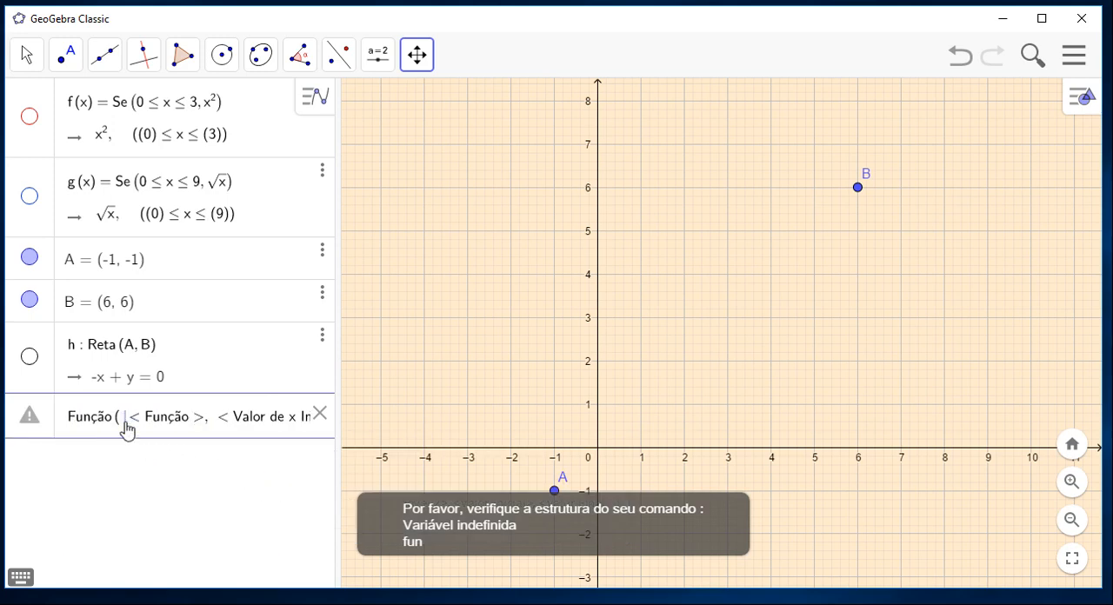
pyautogui.write('2x')
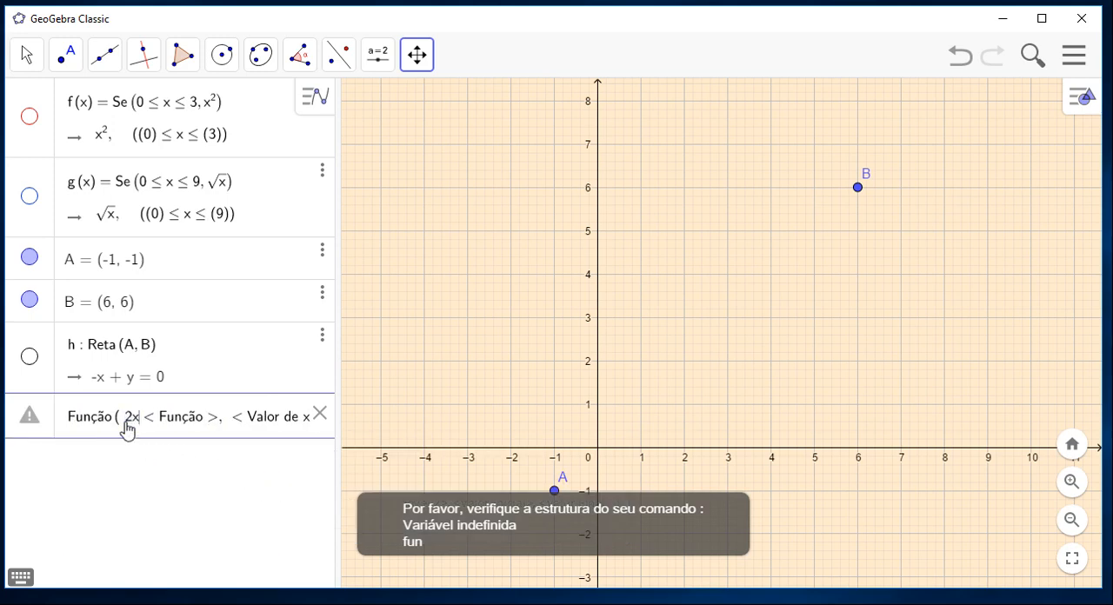
pyautogui.write('-')
pyautogui.write('1')
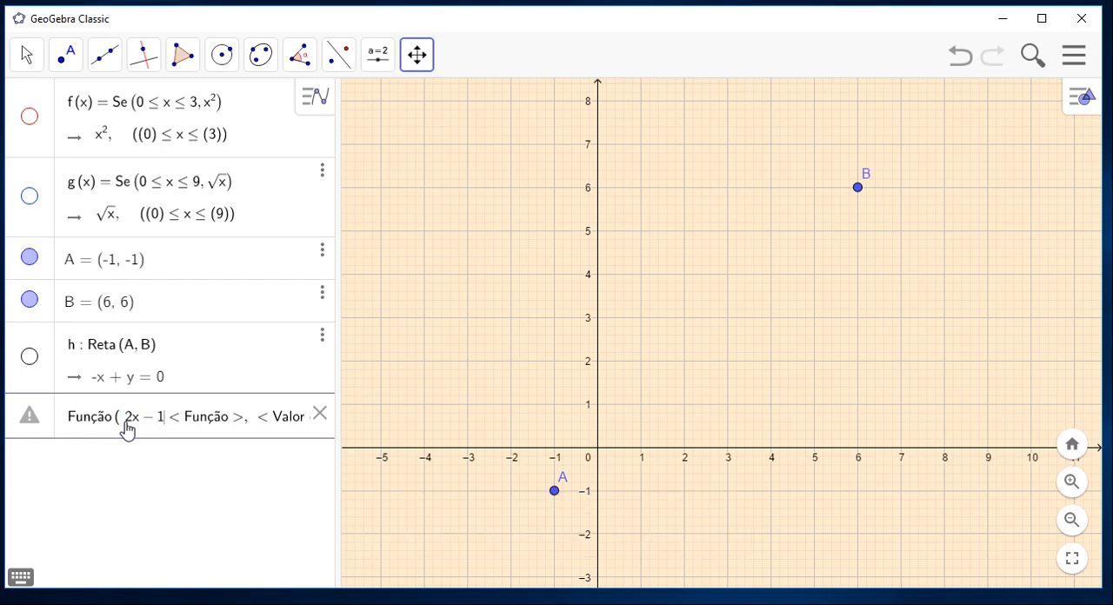
pyautogui.click(244, 432)
pyautogui.press('BackSpace')
pyautogui.press('BackSpace')
pyautogui.press('BackSpace')
pyautogui.press('BackSpace')
pyautogui.press('BackSpace')
pyautogui.press('BackSpace')
pyautogui.press('BackSpace')
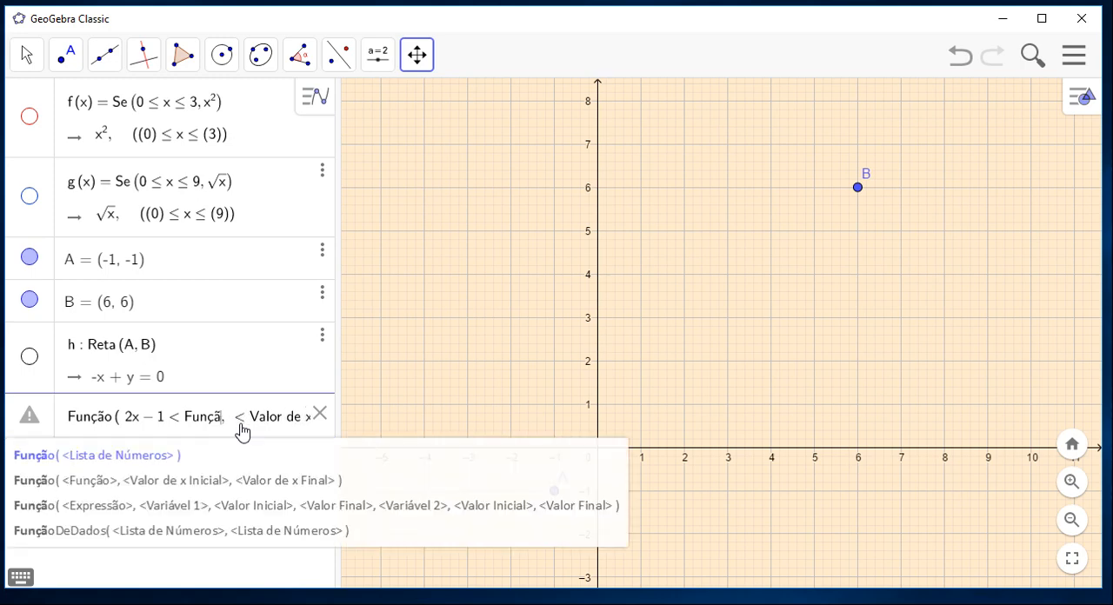
pyautogui.press('BackSpace')
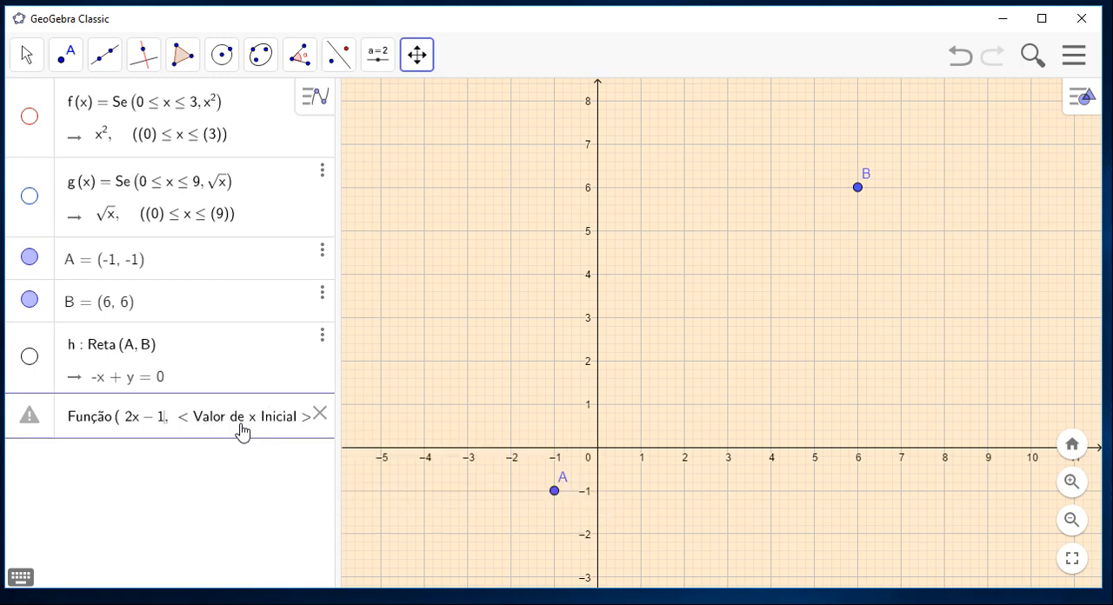
# Set the initial x value of the 2x-1 command to -1, removing its placeholder and widening the algebra area.
pyautogui.click(177, 419)
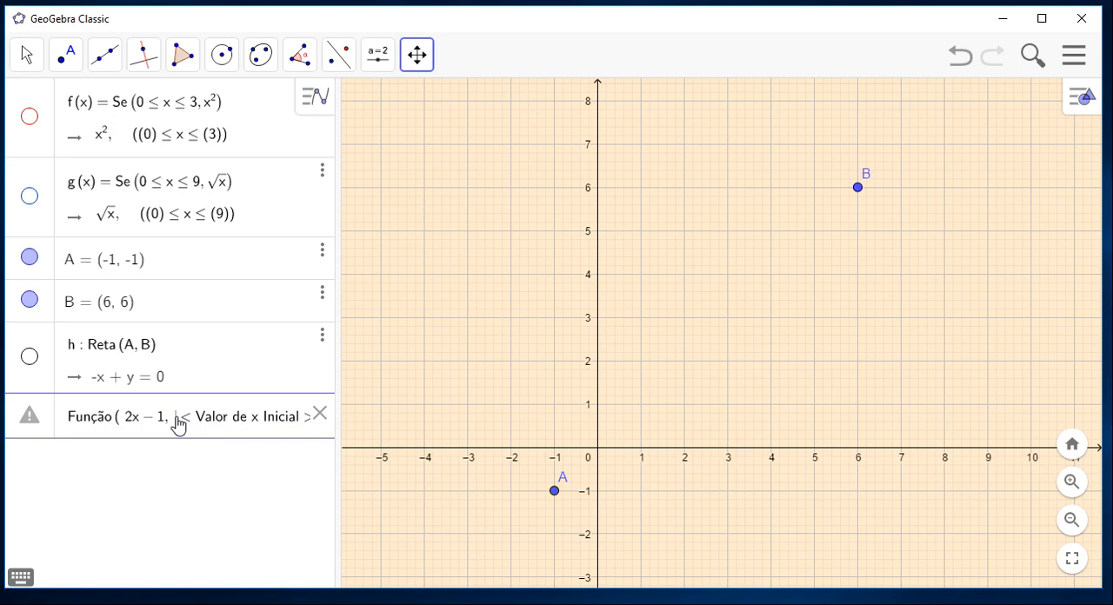
pyautogui.write('-1')
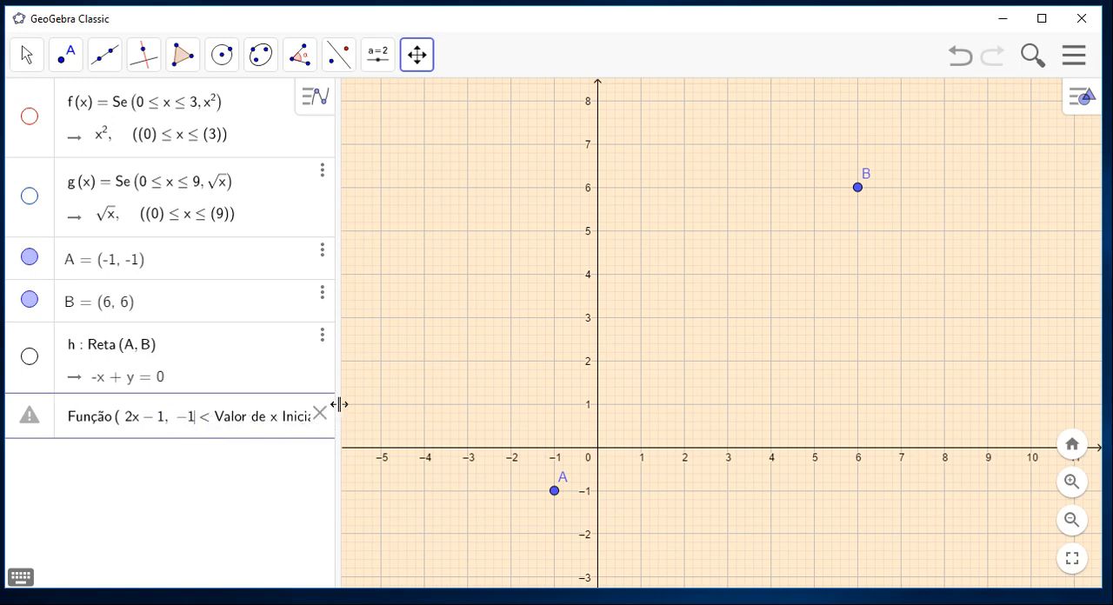
pyautogui.moveTo(339, 404); pyautogui.dragTo(427, 467)
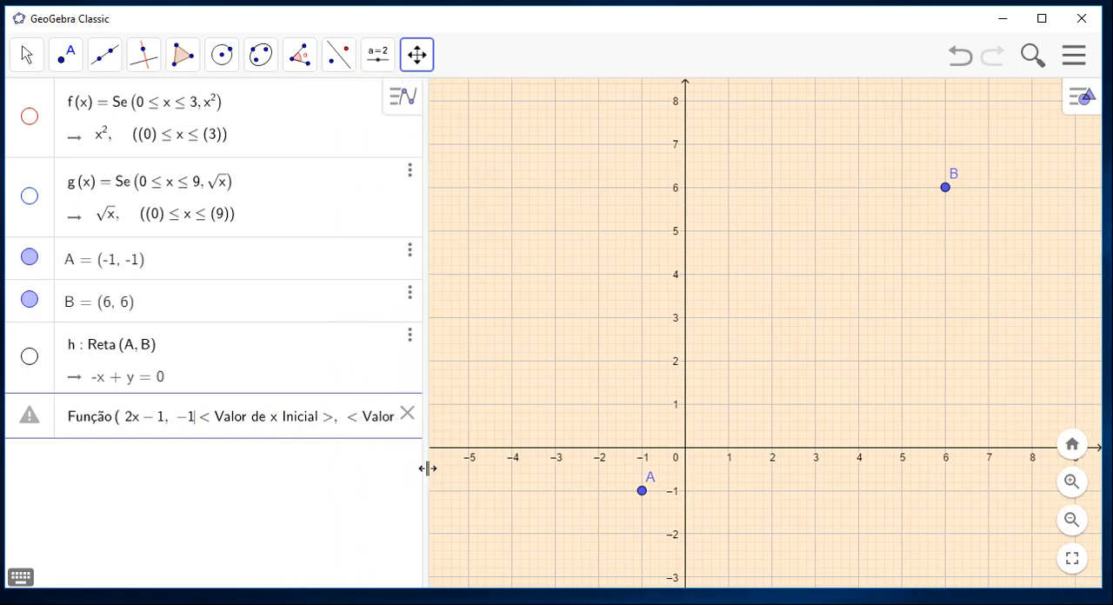
pyautogui.click(330, 426)
pyautogui.press('BackSpace')
pyautogui.press('BackSpace')
pyautogui.press('BackSpace')
pyautogui.press('BackSpace')
pyautogui.press('BackSpace')
pyautogui.press('BackSpace')
pyautogui.press('BackSpace')
pyautogui.press('BackSpace')
pyautogui.press('BackSpace')
pyautogui.press('BackSpace')
pyautogui.press('BackSpace')
pyautogui.press('BackSpace')
pyautogui.press('BackSpace')
pyautogui.press('BackSpace')
pyautogui.press('BackSpace')
pyautogui.press('BackSpace')
pyautogui.press('BackSpace')
pyautogui.press('BackSpace')
pyautogui.press('BackSpace')
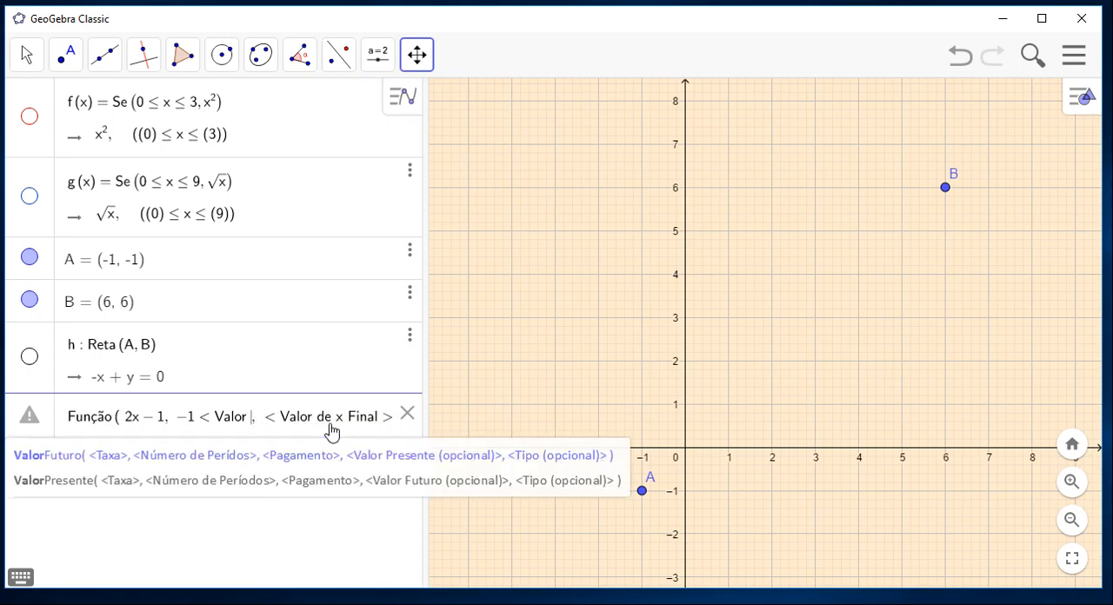
pyautogui.press('BackSpace')
pyautogui.press('BackSpace')
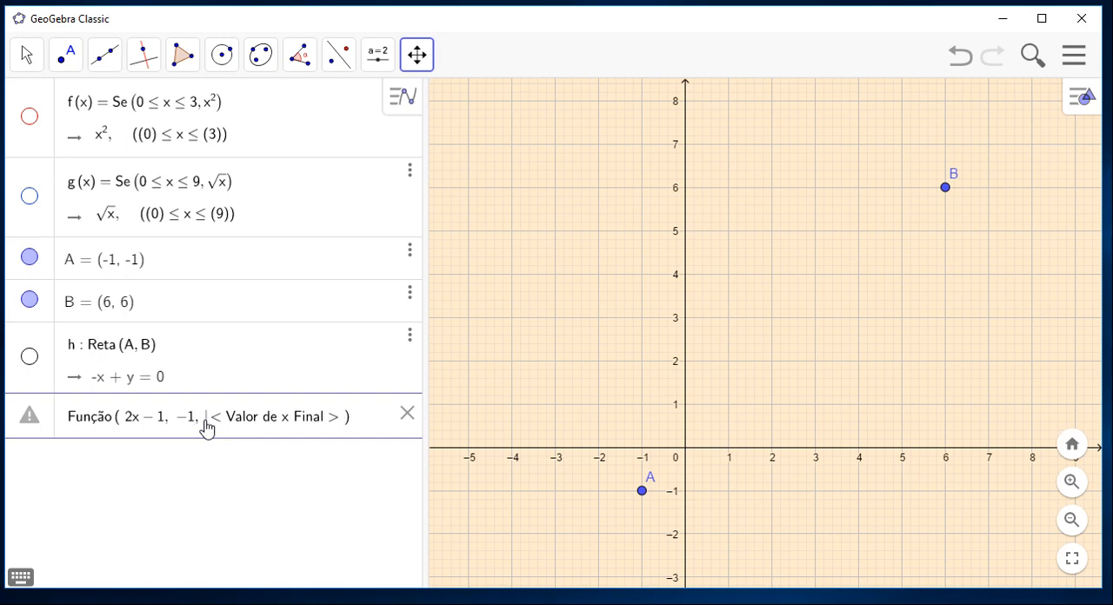
# Set the final x value to 3, remove the leftover placeholder text and create the restricted 2x-1 function.
pyautogui.write('3')
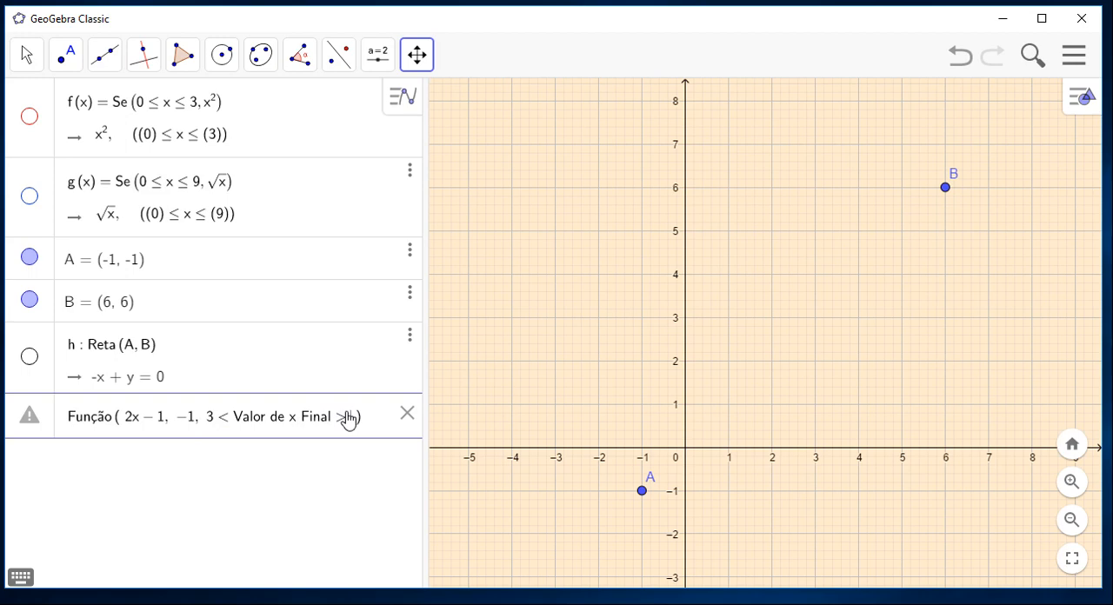
pyautogui.press('BackSpace')
pyautogui.press('BackSpace')
pyautogui.press('BackSpace')
pyautogui.press('BackSpace')
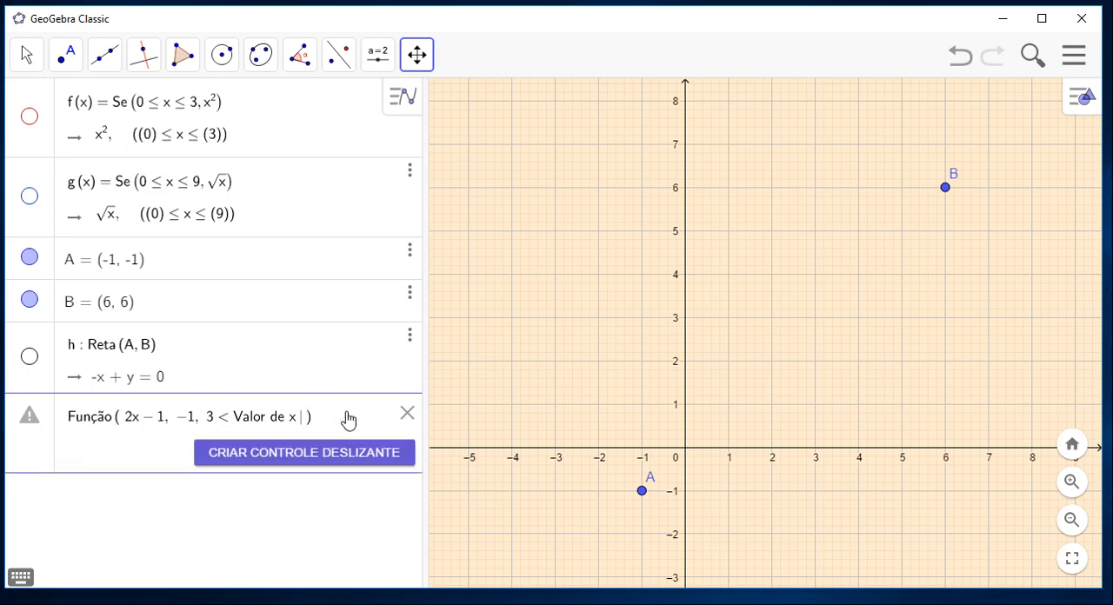
pyautogui.press('BackSpace')
pyautogui.press('BackSpace')
pyautogui.press('BackSpace')
pyautogui.press('BackSpace')
pyautogui.press('BackSpace')
pyautogui.press('BackSpace')
pyautogui.press('BackSpace')
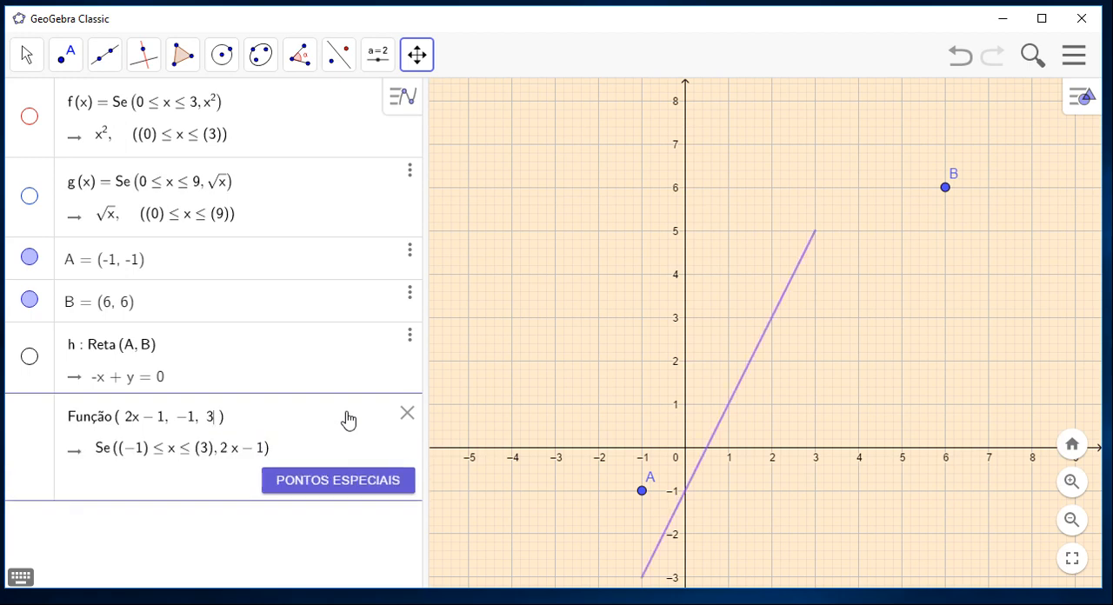
pyautogui.press('Return')
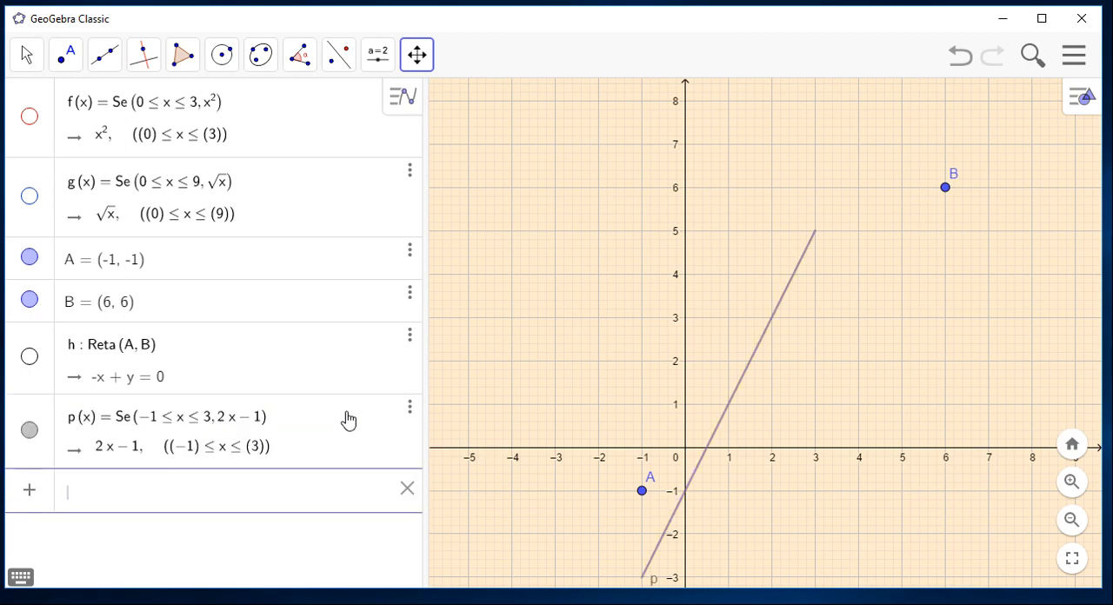
# Colour the graph of function p purple (#6600CC) and set its line thickness to 10.
pyautogui.rightClick(748, 375)
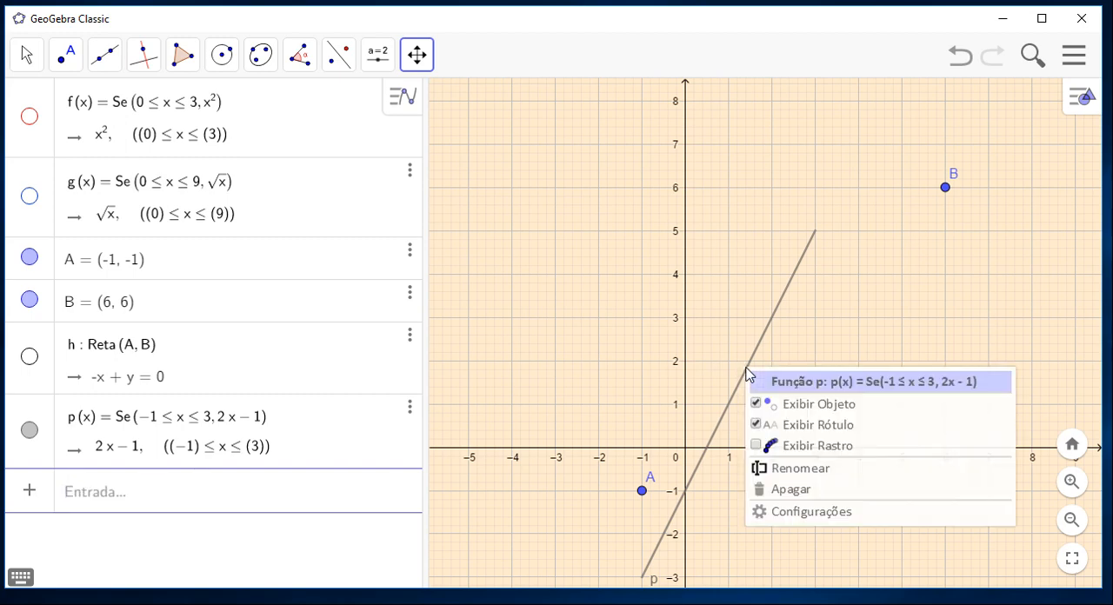
pyautogui.click(833, 512)
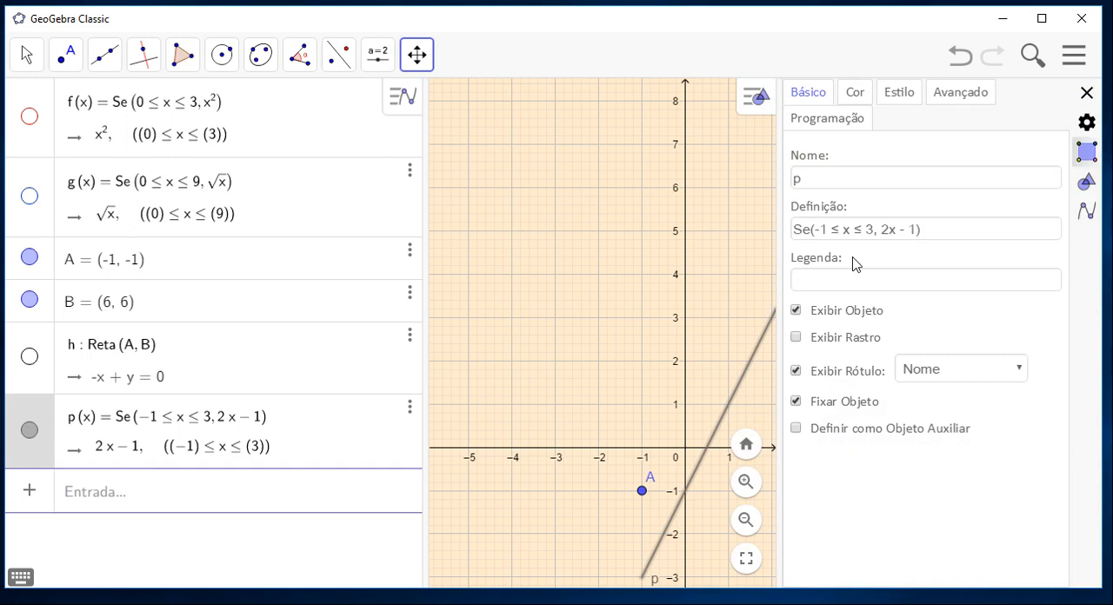
pyautogui.click(855, 96)
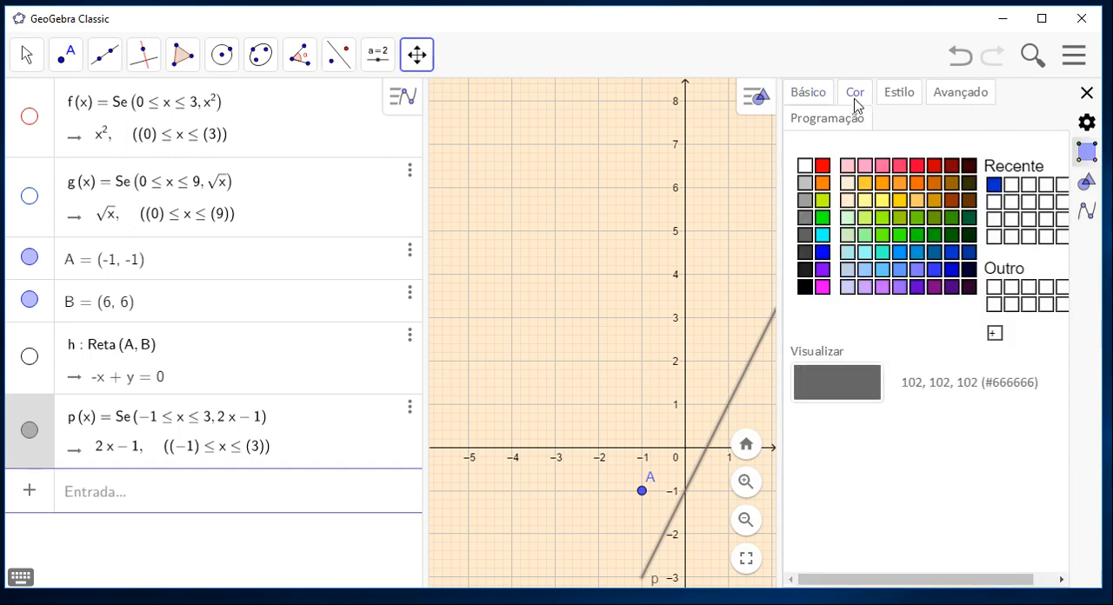
pyautogui.click(918, 287)
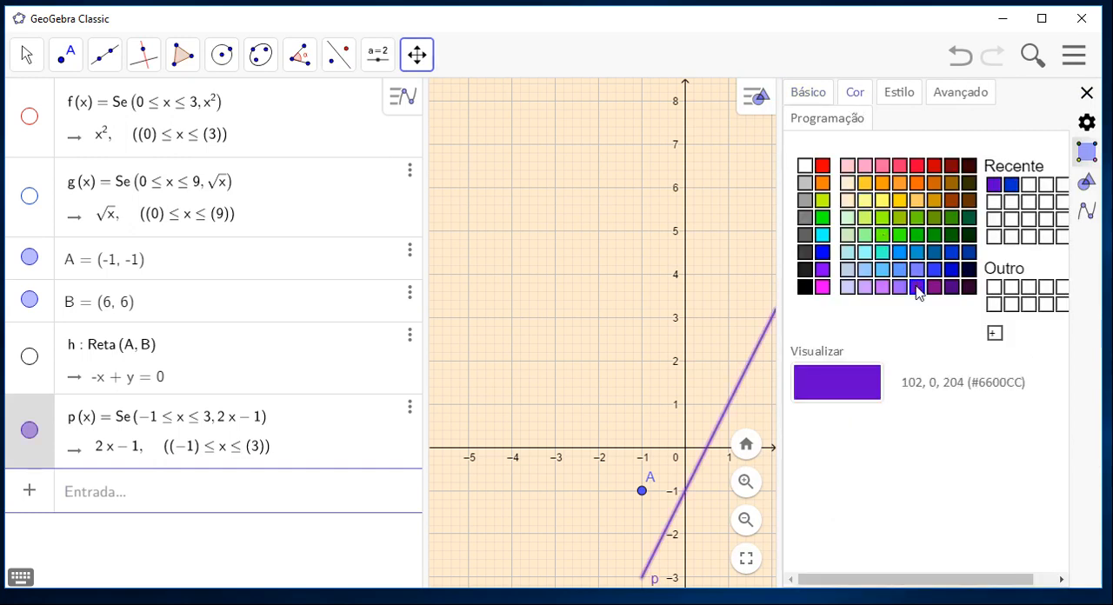
pyautogui.click(896, 95)
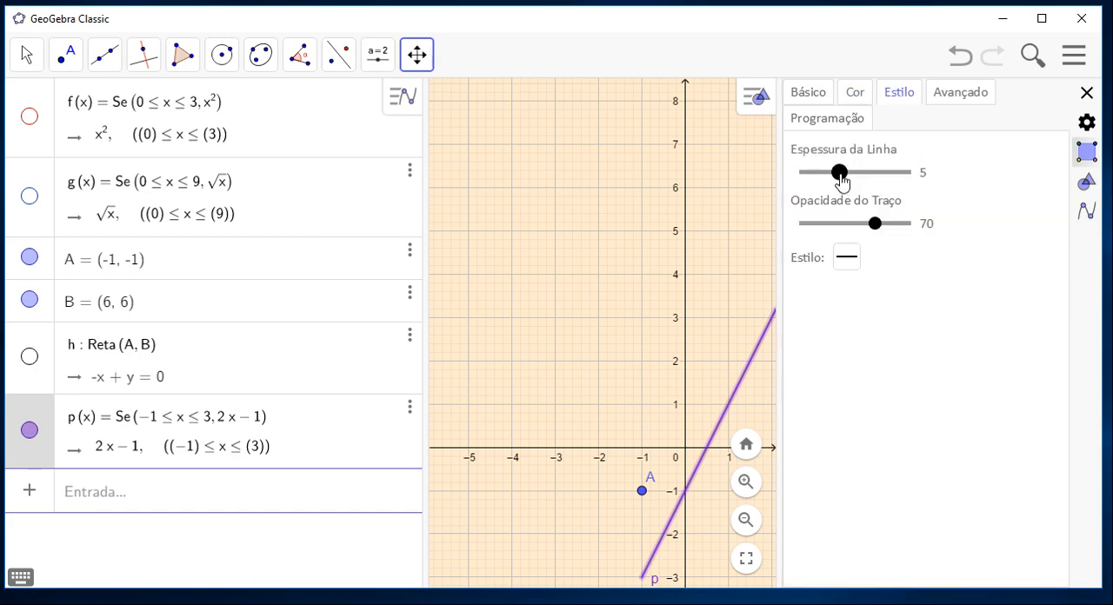
pyautogui.moveTo(841, 179); pyautogui.dragTo(880, 178)
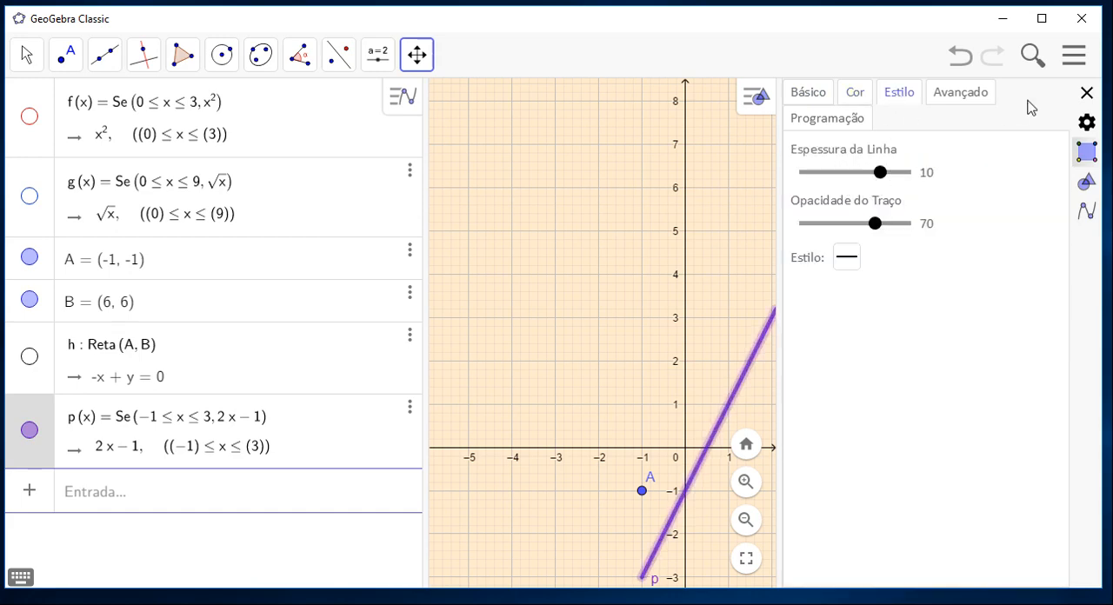
pyautogui.click(1086, 93)
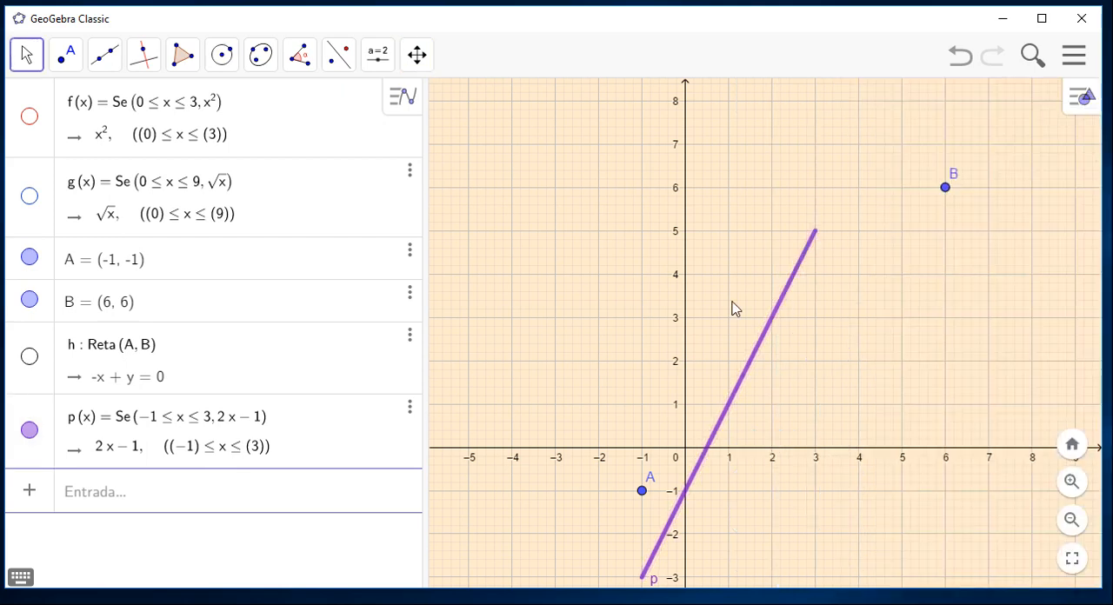
# Start a Função command with initial and final x values and enter x/2 + 1/2 as its function.
pyautogui.click(340, 489)
pyautogui.write('fun')
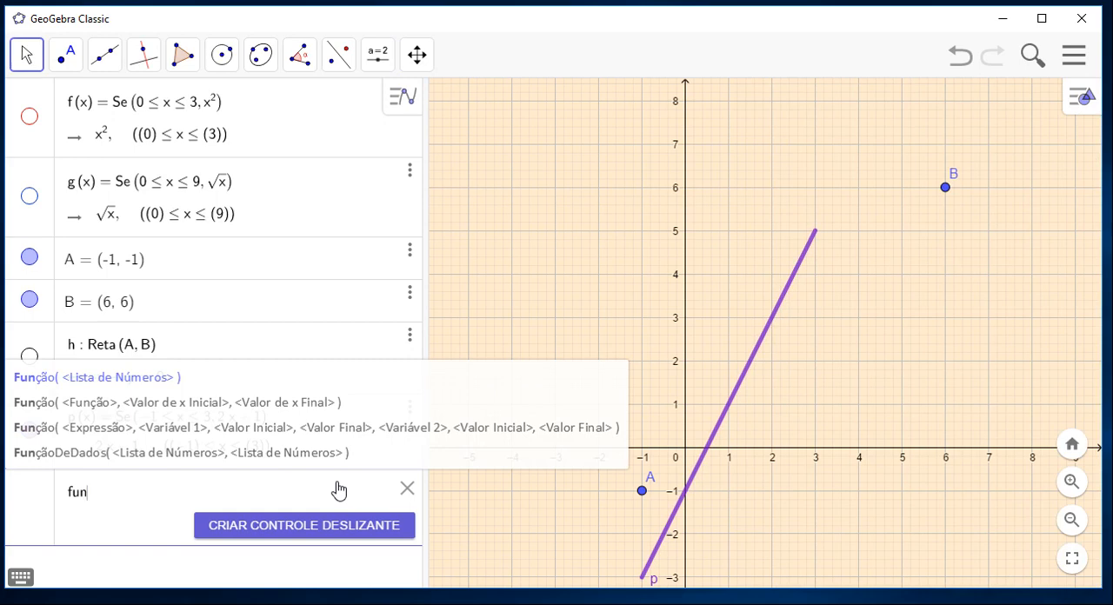
pyautogui.click(250, 407)
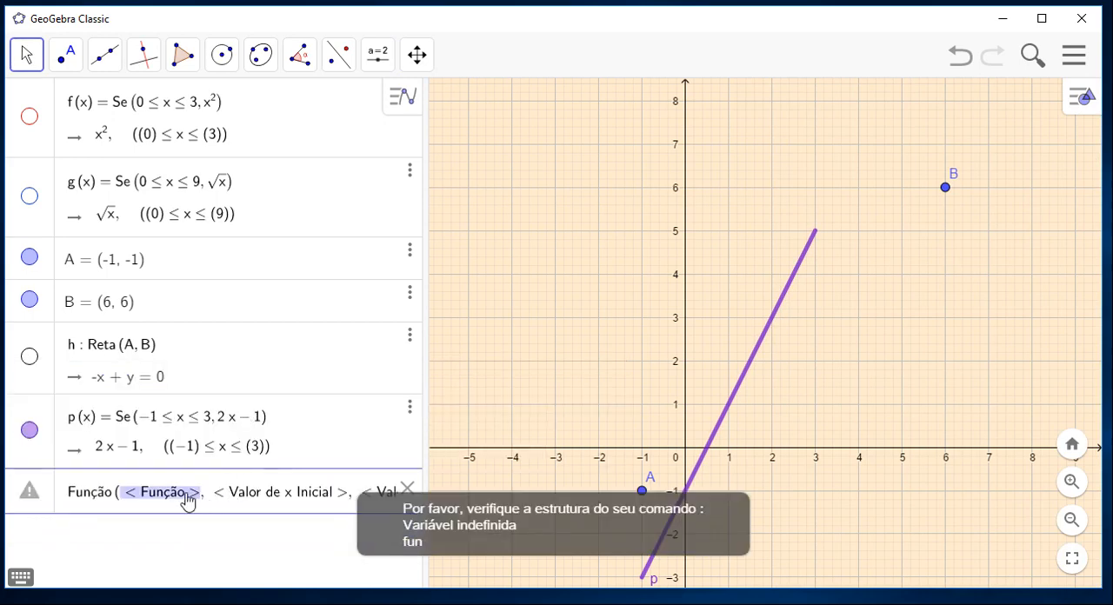
pyautogui.click(126, 503)
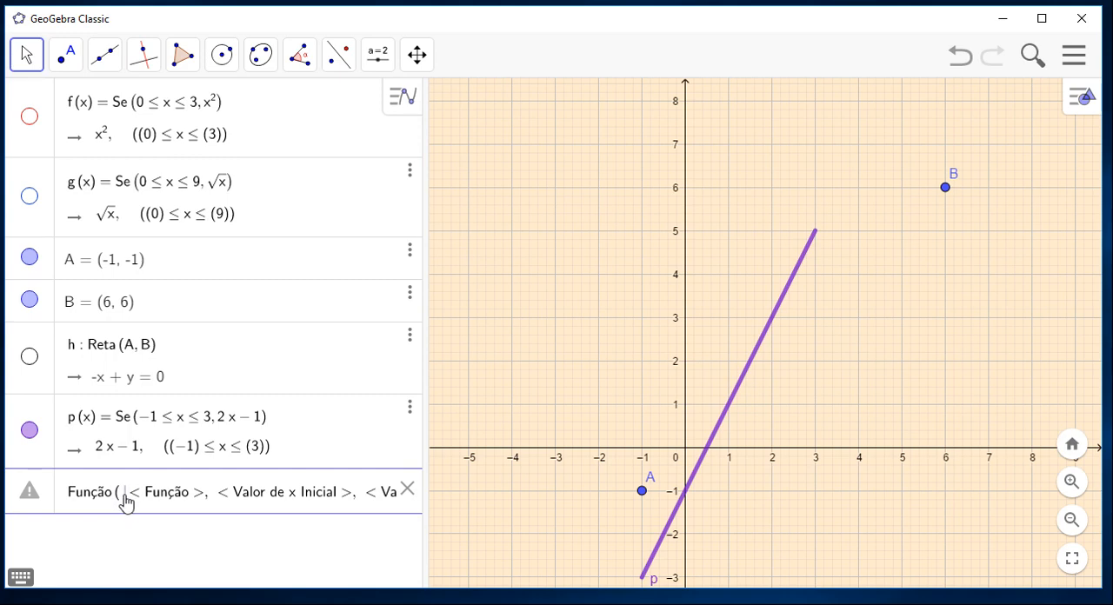
pyautogui.write('x/2')
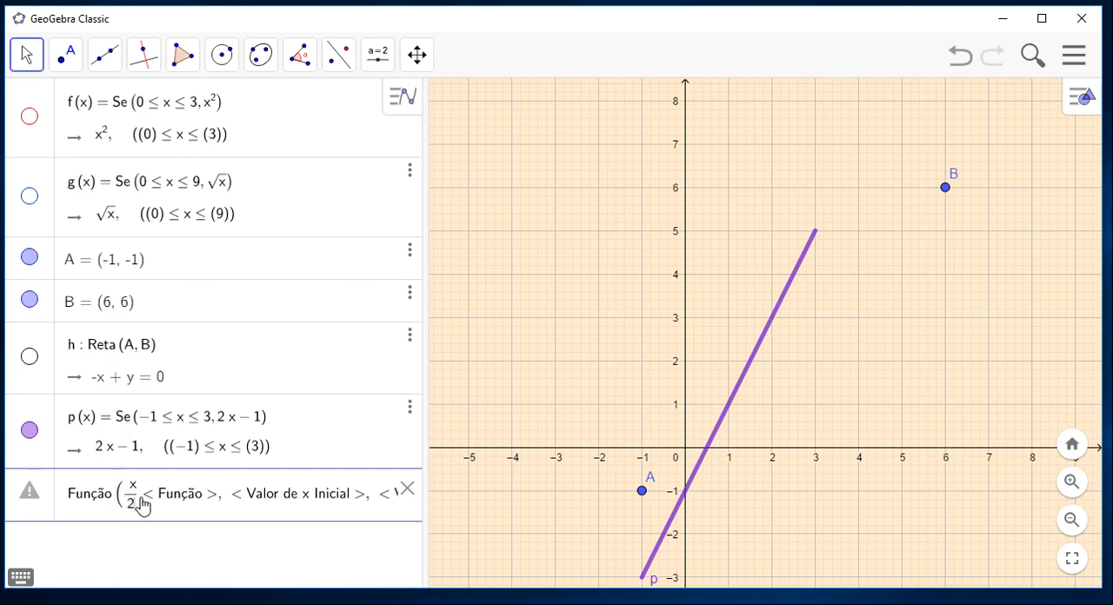
pyautogui.press('Right')
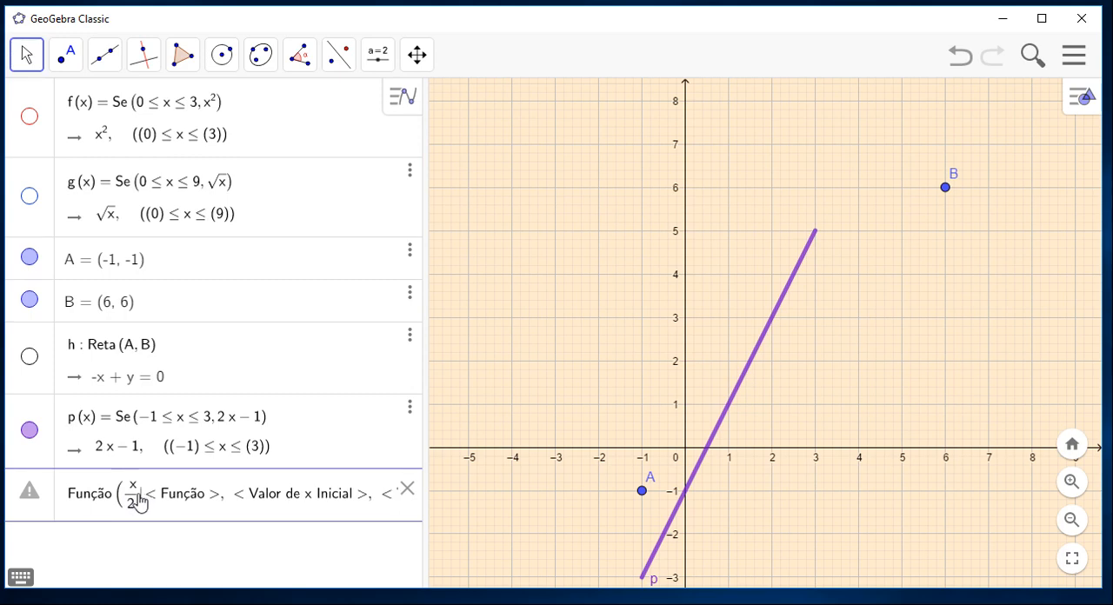
pyautogui.write('+ 1/')
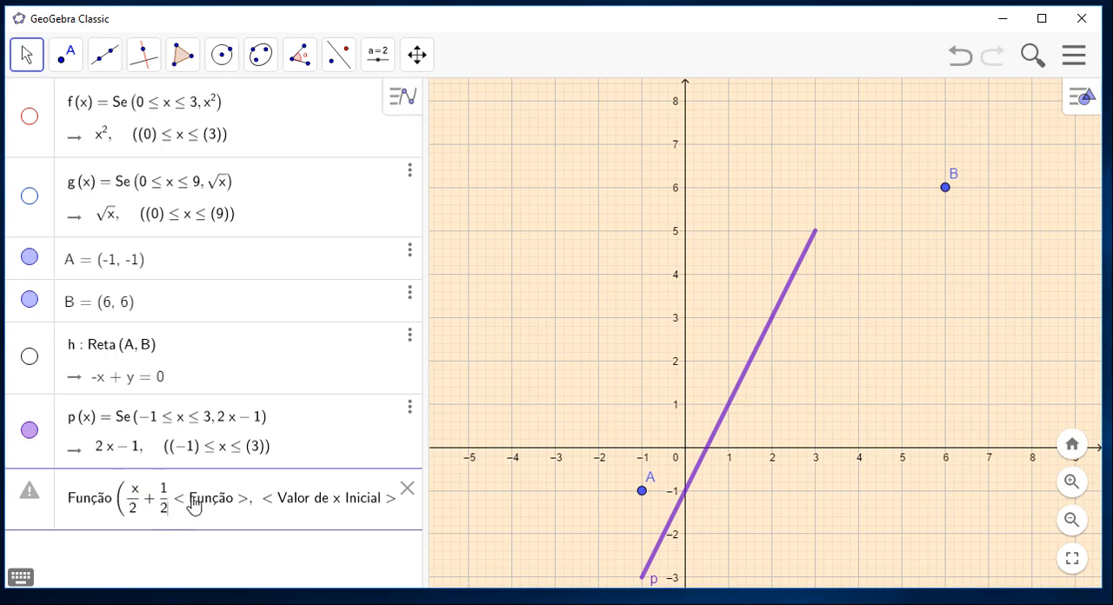
# Remove the leftover function placeholder after x/2 + 1/2 in the command.
pyautogui.click(244, 505)
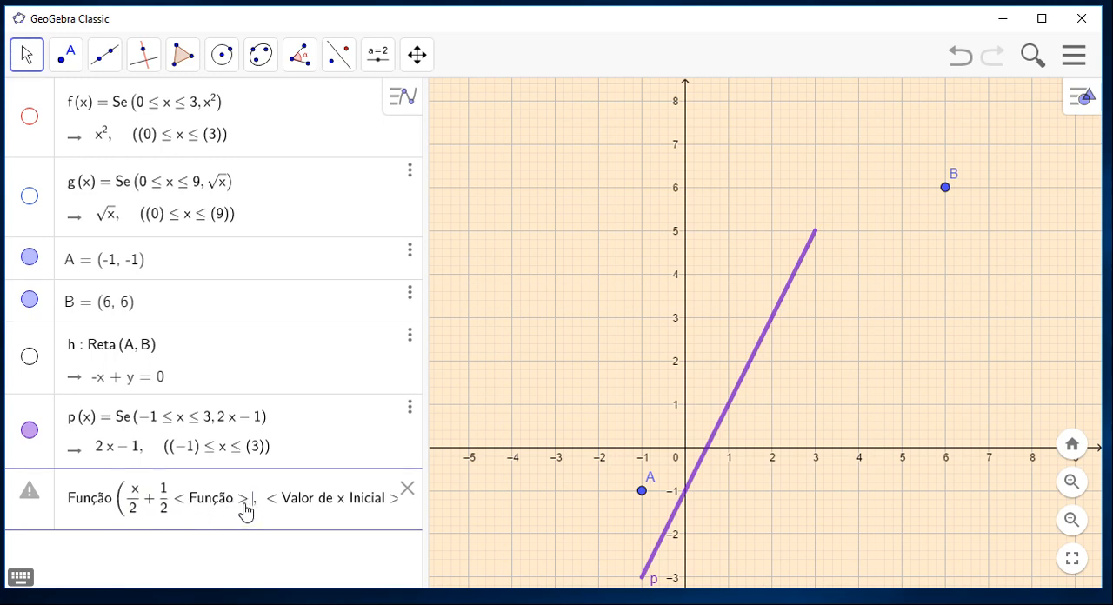
pyautogui.press('BackSpace')
pyautogui.press('BackSpace')
pyautogui.press('BackSpace')
pyautogui.press('BackSpace')
pyautogui.press('BackSpace')
pyautogui.press('BackSpace')
pyautogui.press('BackSpace')
pyautogui.press('BackSpace')
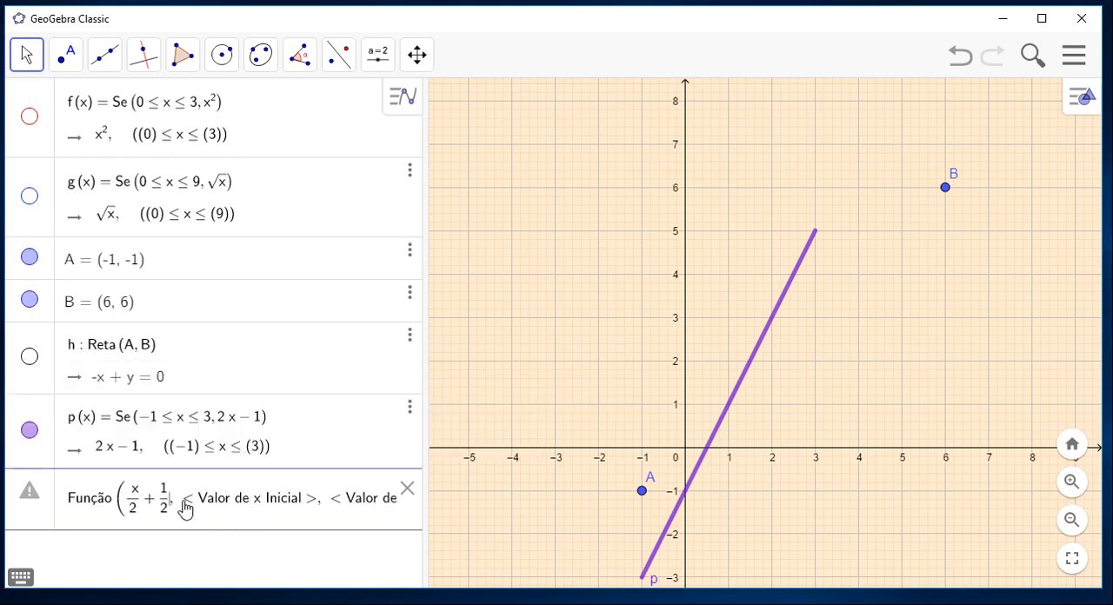
# Set the initial x value of the x/2 + 1/2 command to -3 and remove its placeholder.
pyautogui.write(', ')
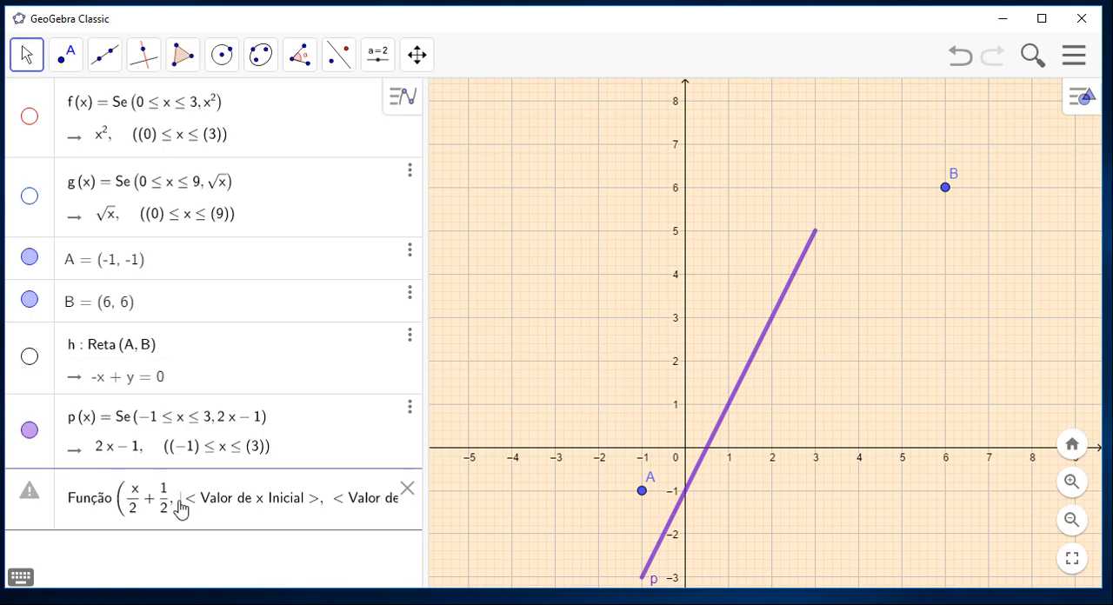
pyautogui.write('-3')
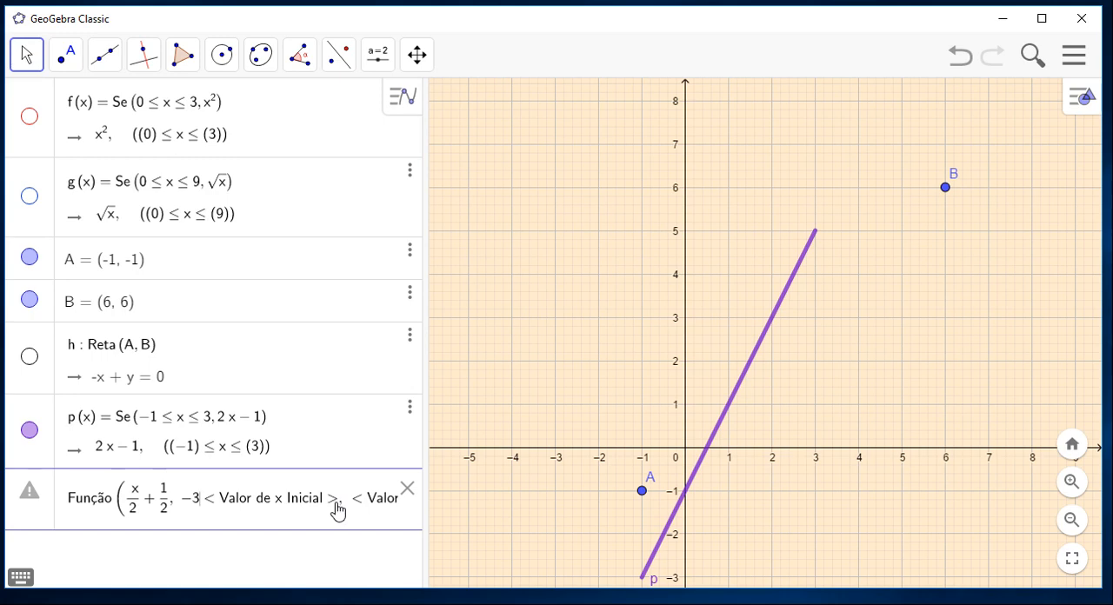
pyautogui.press('BackSpace')
pyautogui.press('BackSpace')
pyautogui.press('BackSpace')
pyautogui.press('BackSpace')
pyautogui.press('BackSpace')
pyautogui.press('BackSpace')
pyautogui.press('BackSpace')
pyautogui.press('BackSpace')
pyautogui.press('BackSpace')
pyautogui.press('BackSpace')
pyautogui.press('BackSpace')
pyautogui.press('BackSpace')
pyautogui.press('BackSpace')
pyautogui.press('BackSpace')
pyautogui.press('BackSpace')
pyautogui.press('BackSpace')
pyautogui.press('BackSpace')
pyautogui.press('BackSpace')
pyautogui.press('BackSpace')
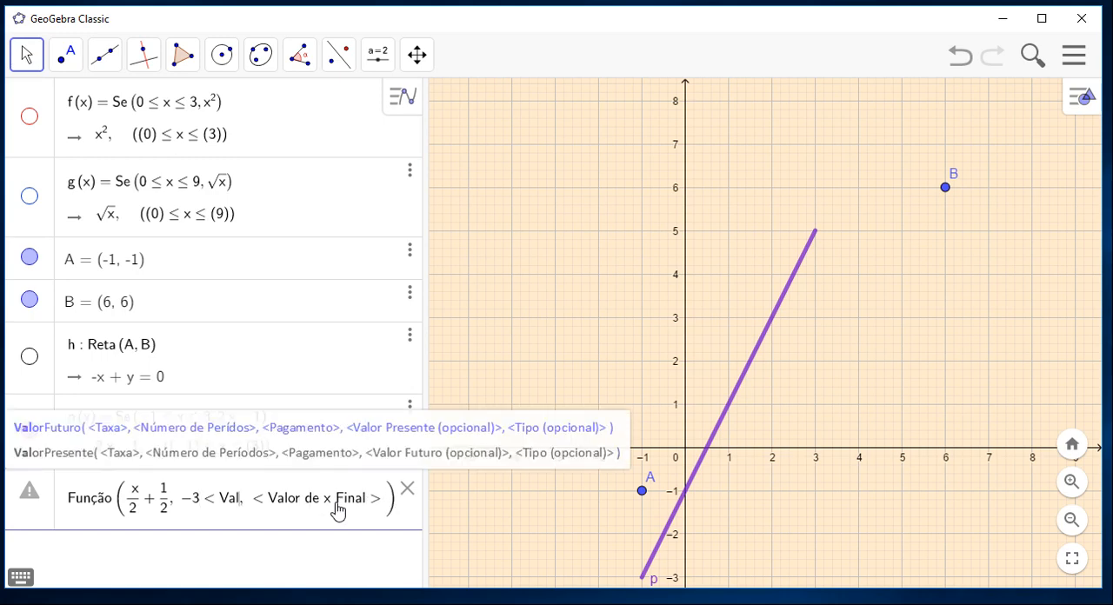
pyautogui.press('BackSpace')
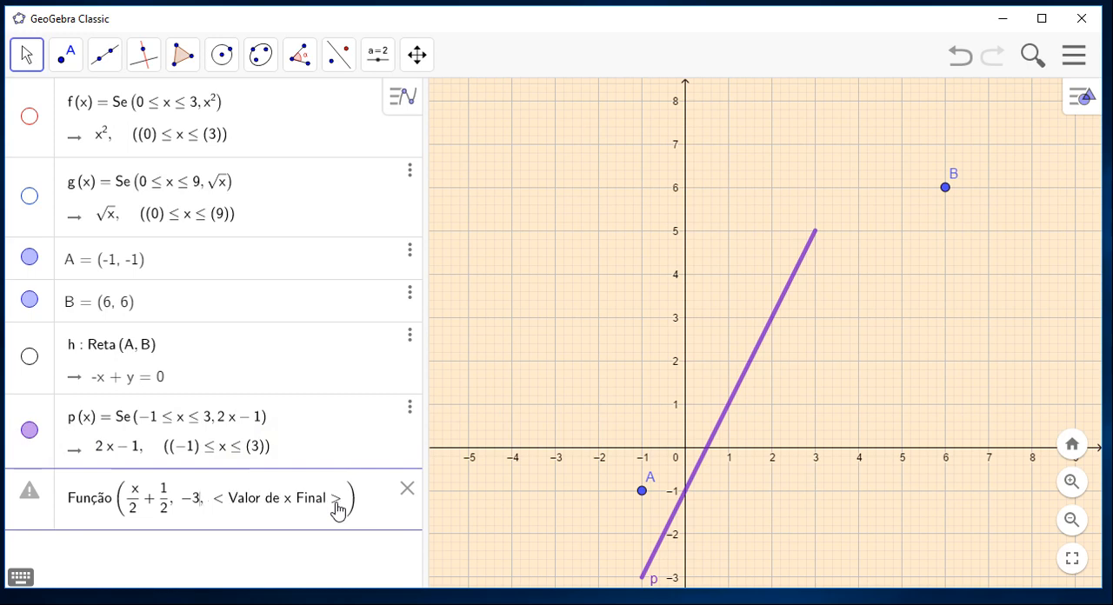
# Set the final x value to 5, remove its placeholder and create the restricted x/2 + 1/2 function.
pyautogui.click(213, 504)
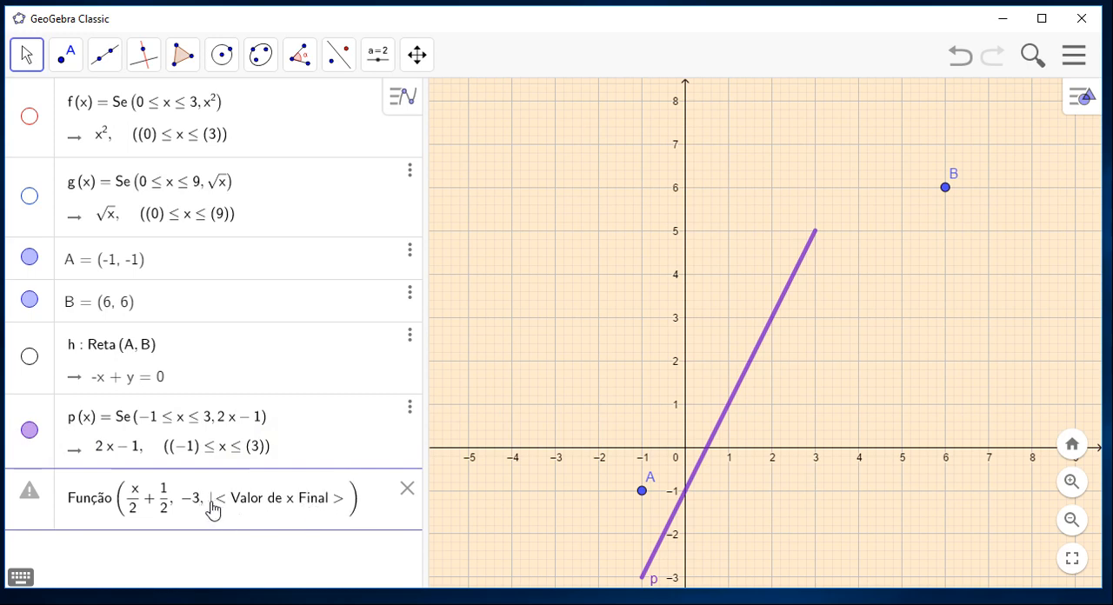
pyautogui.write('5')
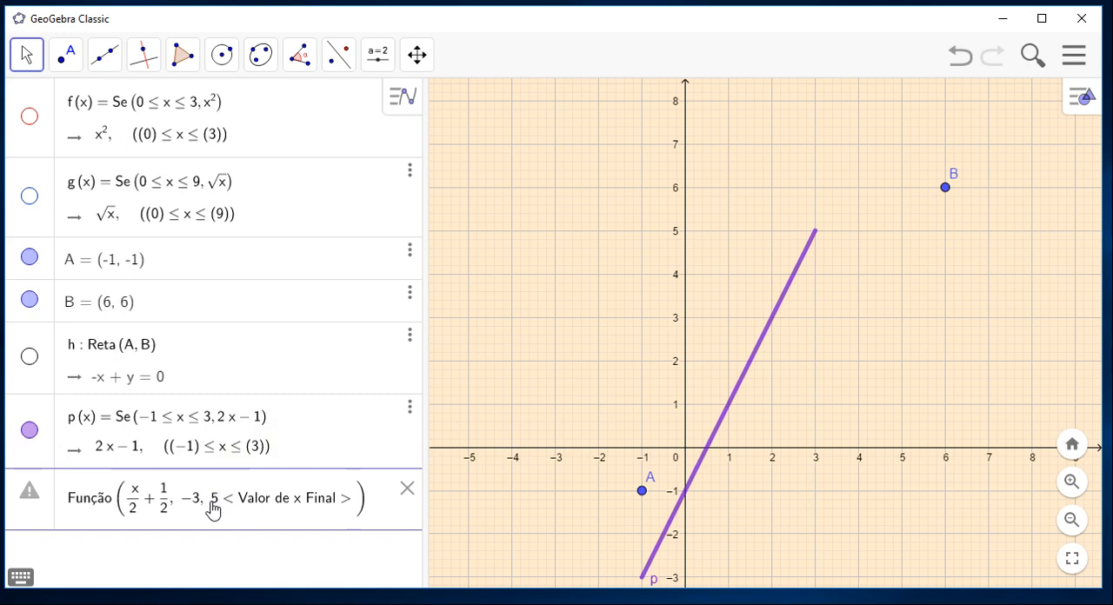
pyautogui.click(349, 501)
pyautogui.press('BackSpace')
pyautogui.press('BackSpace')
pyautogui.press('BackSpace')
pyautogui.press('BackSpace')
pyautogui.press('BackSpace')
pyautogui.press('BackSpace')
pyautogui.press('BackSpace')
pyautogui.press('BackSpace')
pyautogui.press('BackSpace')
pyautogui.press('BackSpace')
pyautogui.press('BackSpace')
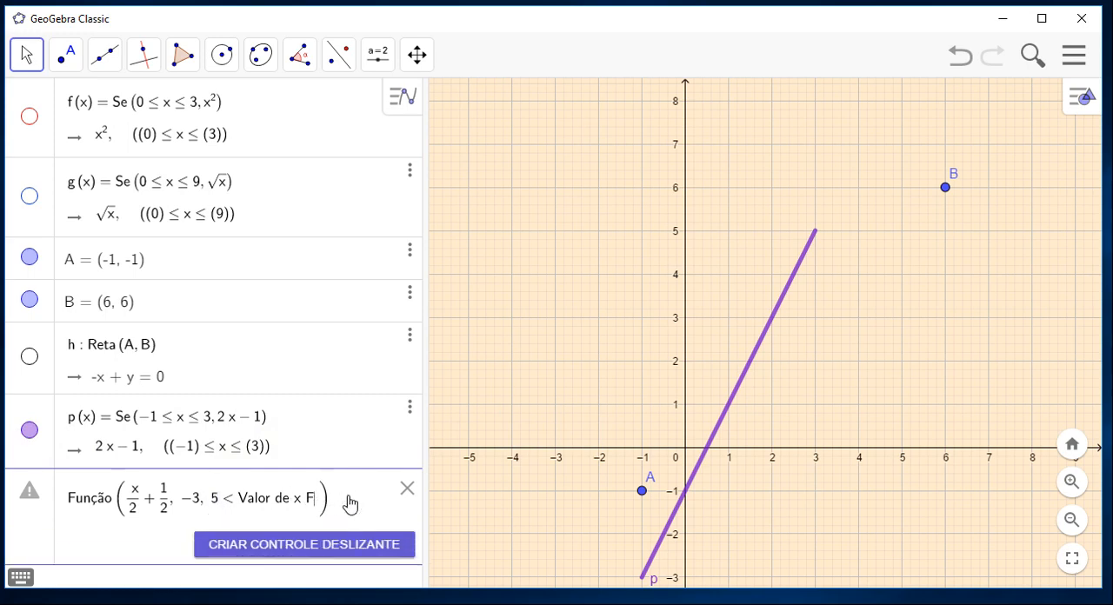
pyautogui.press('BackSpace')
pyautogui.press('BackSpace')
pyautogui.press('BackSpace')
pyautogui.press('BackSpace')
pyautogui.press('BackSpace')
pyautogui.press('BackSpace')
pyautogui.press('BackSpace')
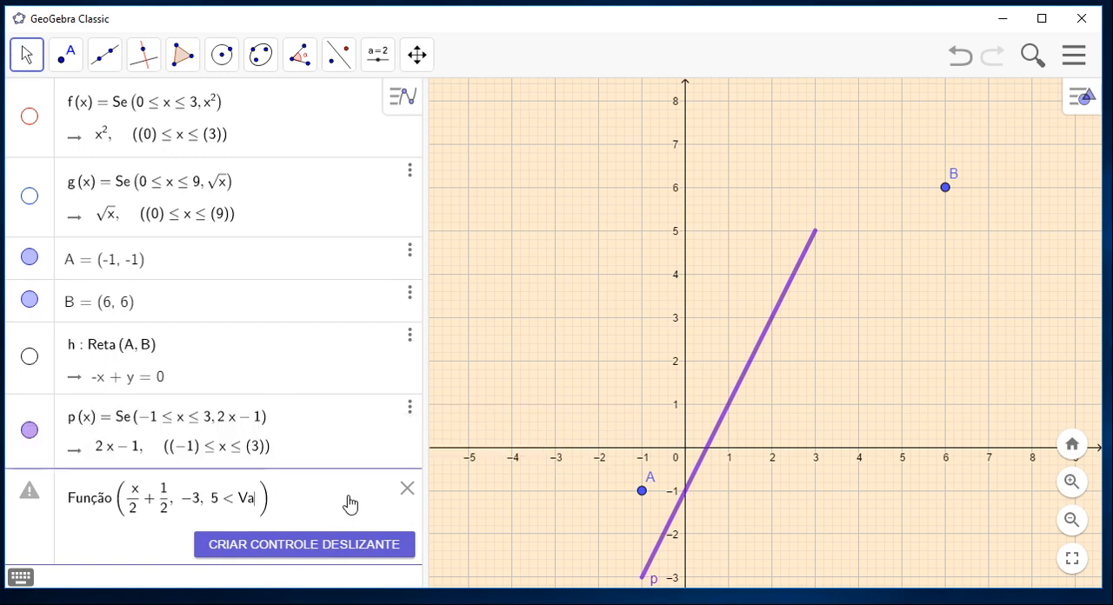
pyautogui.press('BackSpace')
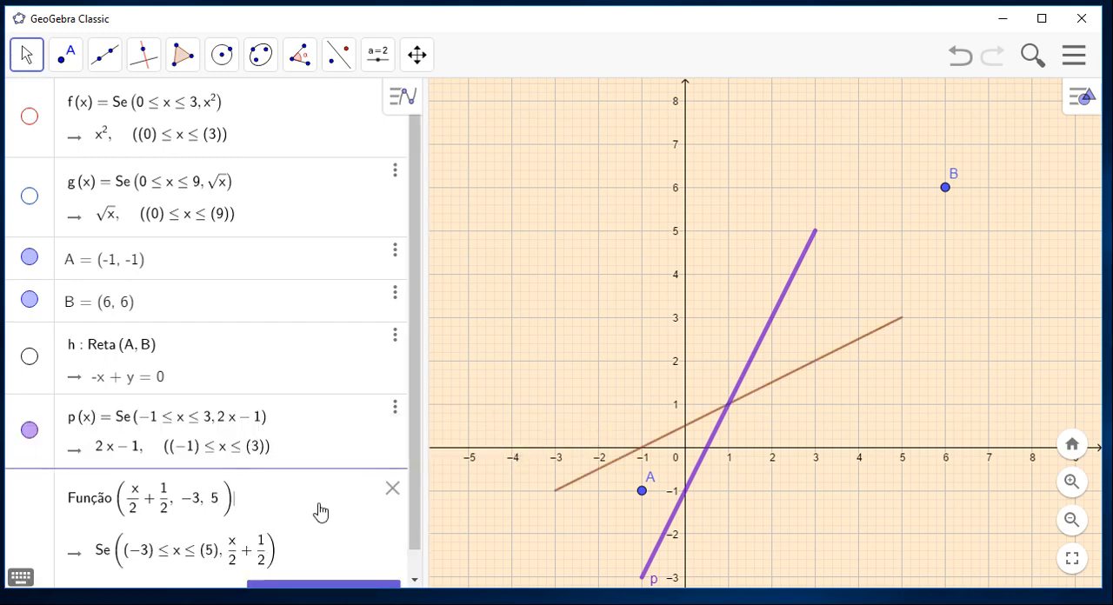
pyautogui.press('Return')
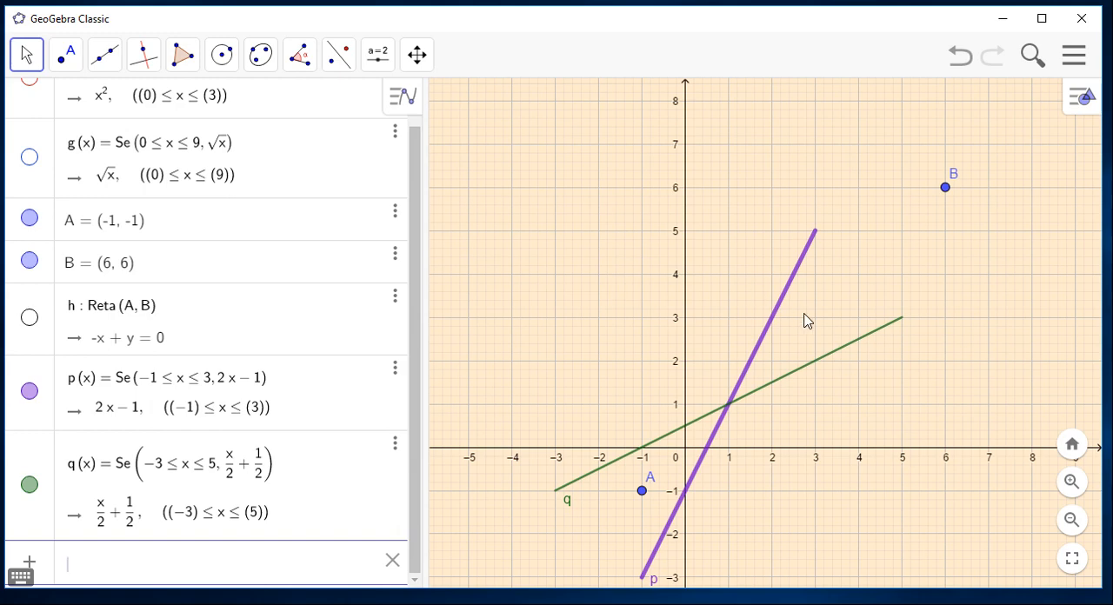
# Set the line thickness of function q's graph to 10.
pyautogui.rightClick(850, 349)
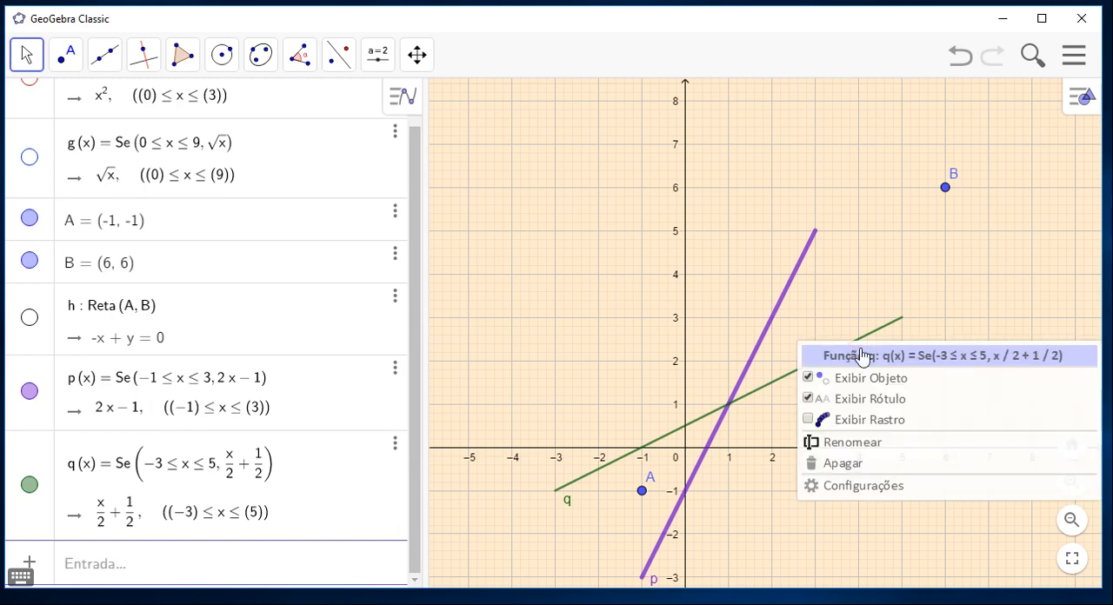
pyautogui.click(902, 489)
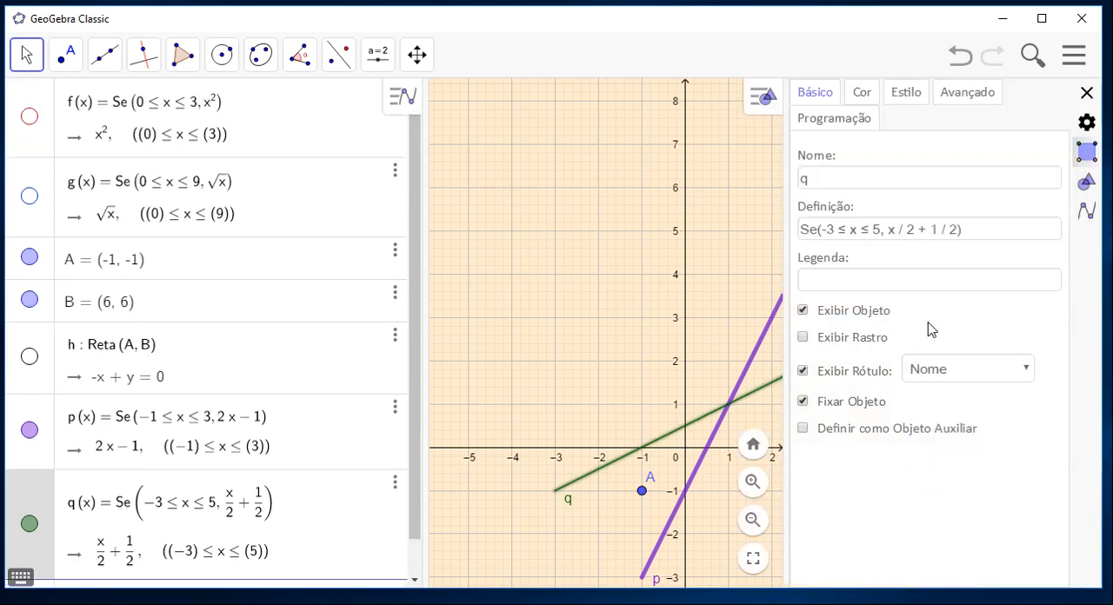
pyautogui.click(906, 94)
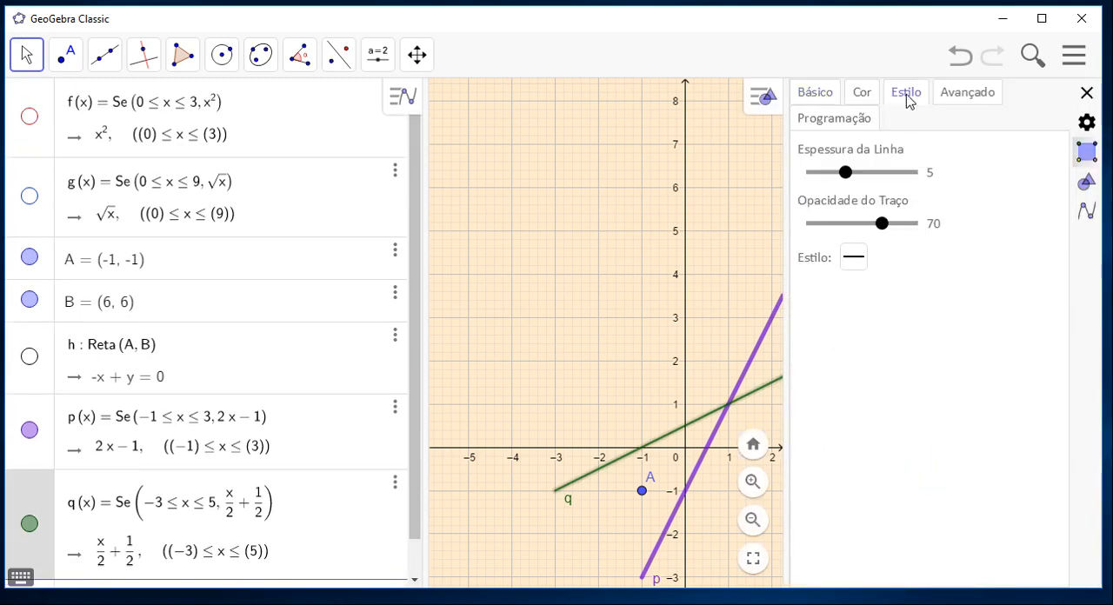
pyautogui.moveTo(850, 178); pyautogui.dragTo(888, 174)
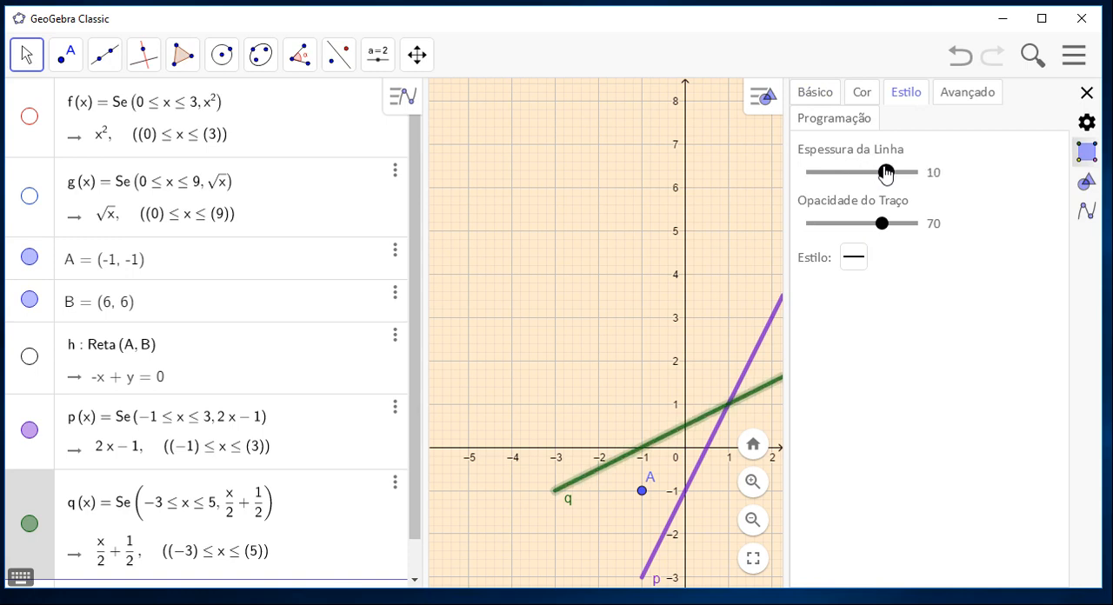
pyautogui.click(1088, 94)
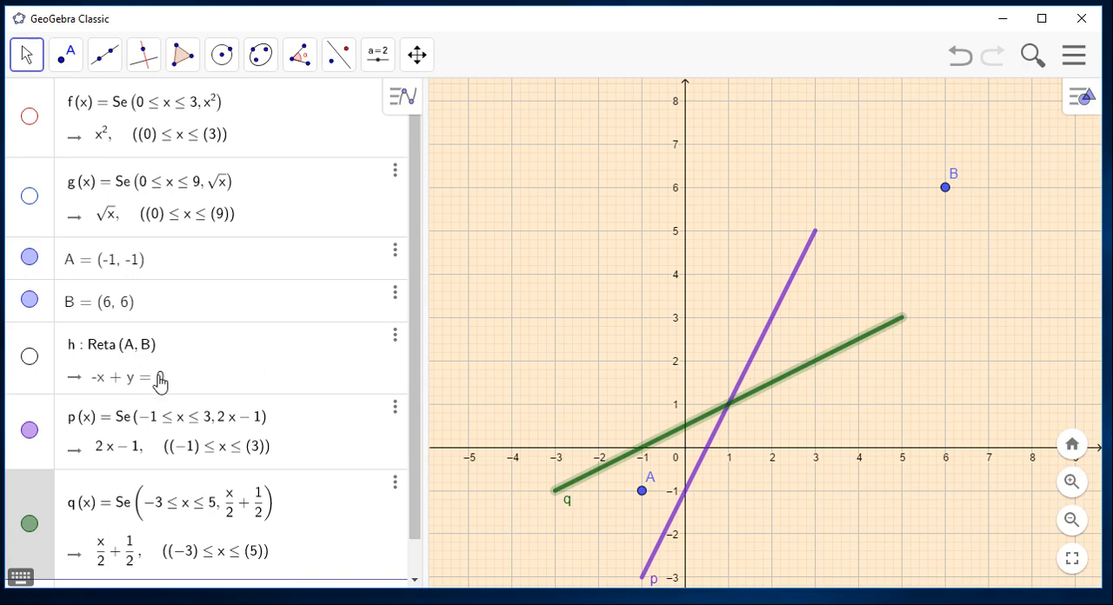
# Show the line h and the functions f and g in the graph again.
pyautogui.click(30, 358)
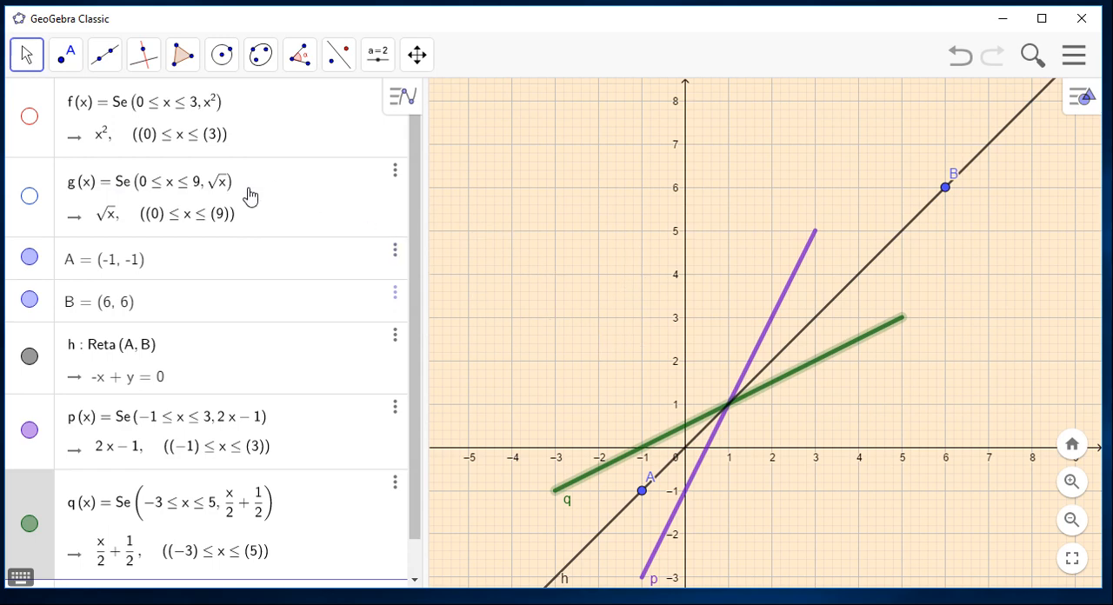
pyautogui.click(29, 120)
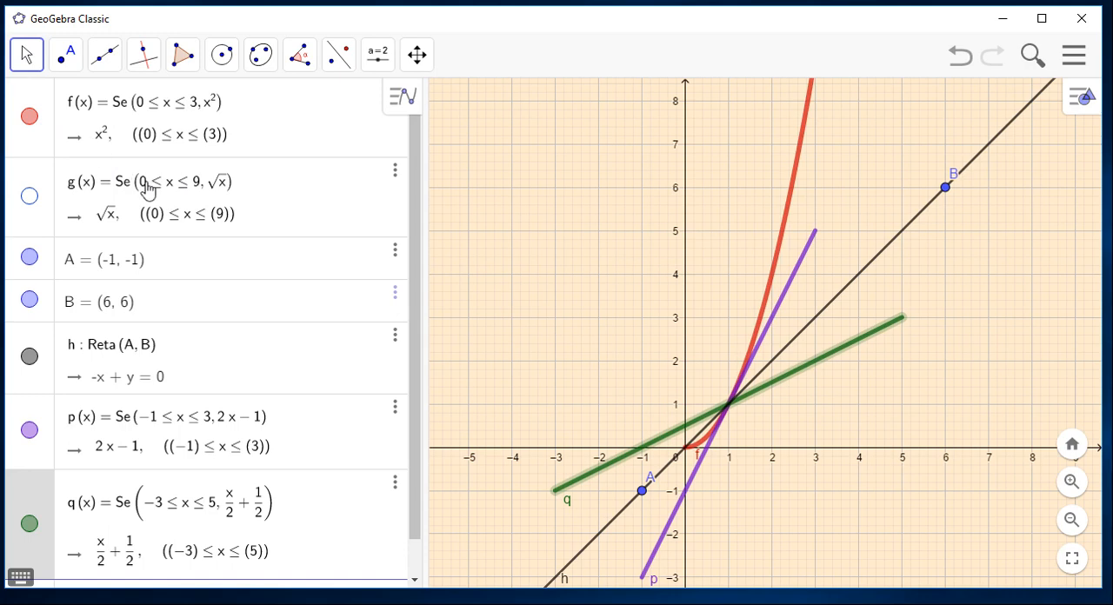
pyautogui.click(30, 199)
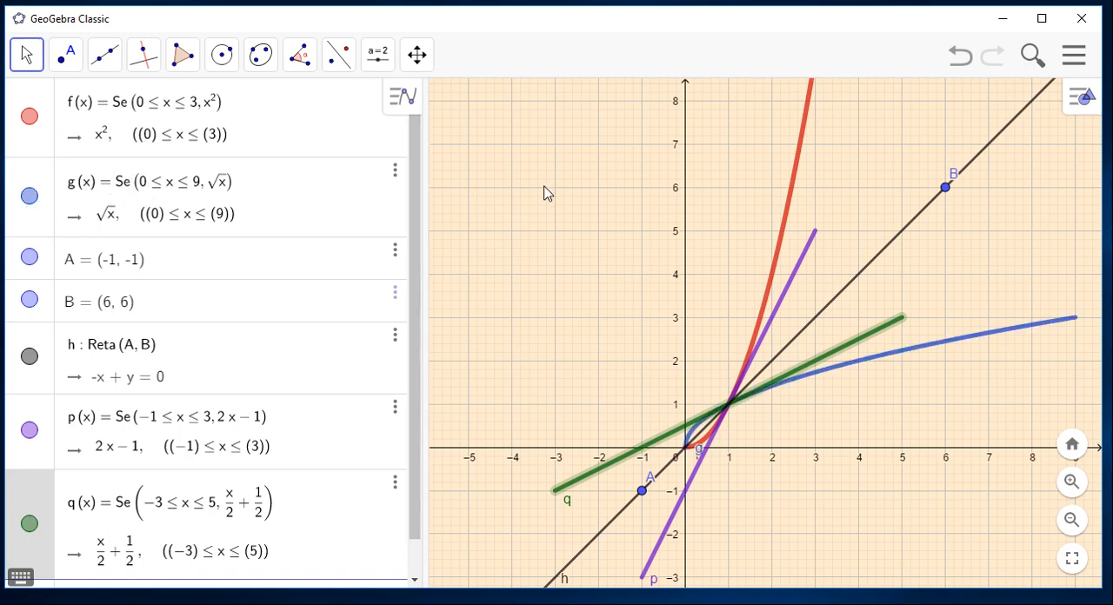